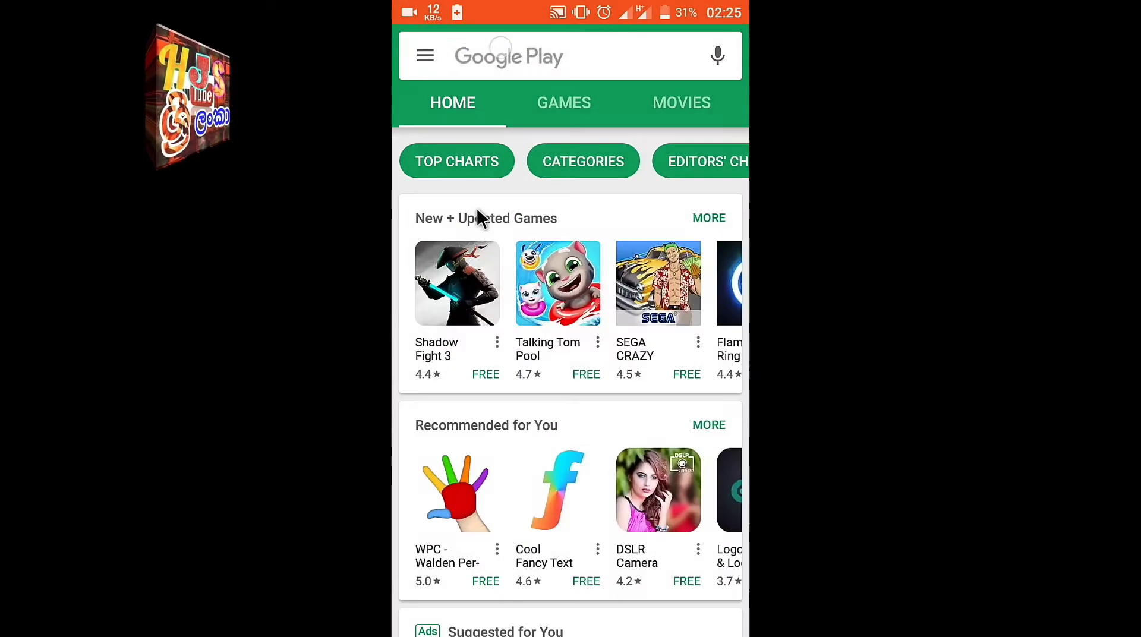
# Step: Search the Play Store for 'touch button' and look at the Assistive Touch Comfortable page
pyautogui.click(536, 54)
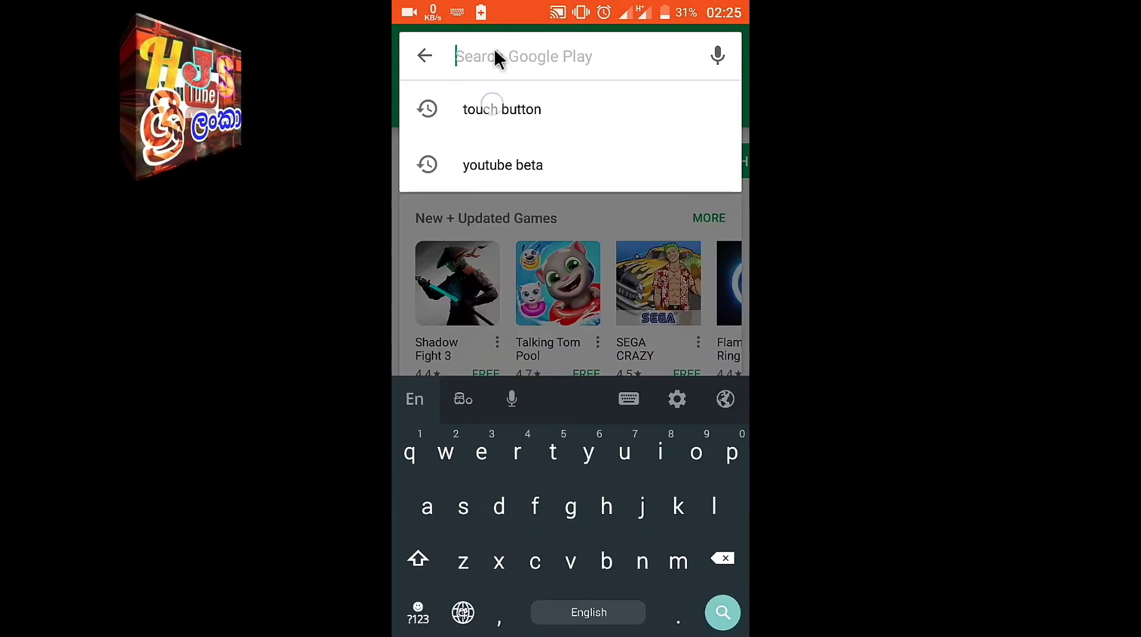
pyautogui.click(489, 109)
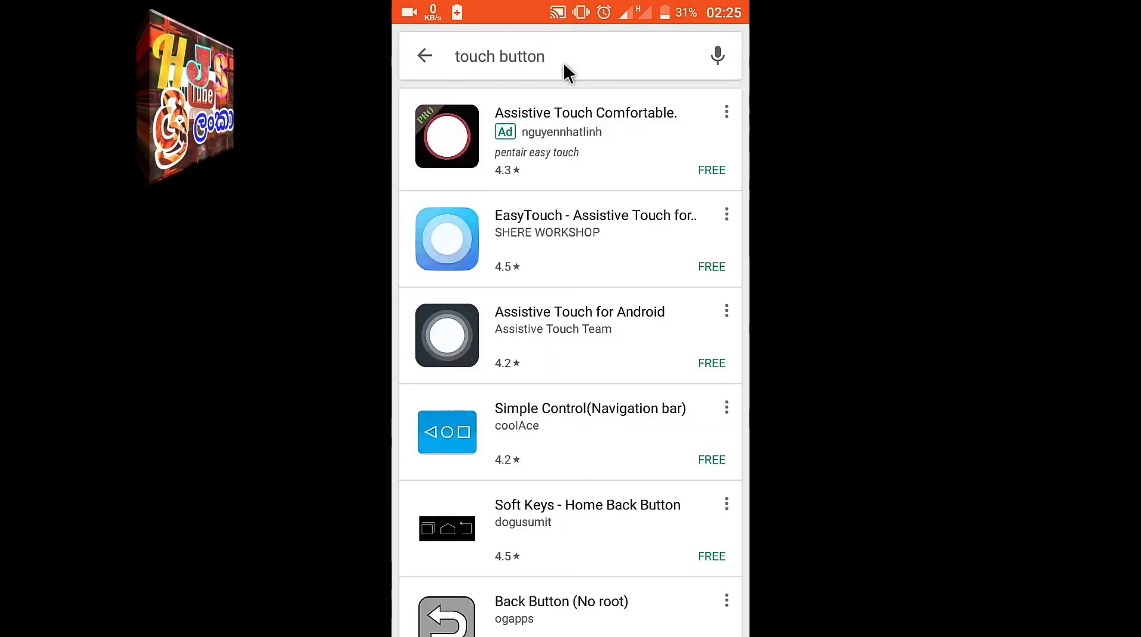
pyautogui.click(512, 128)
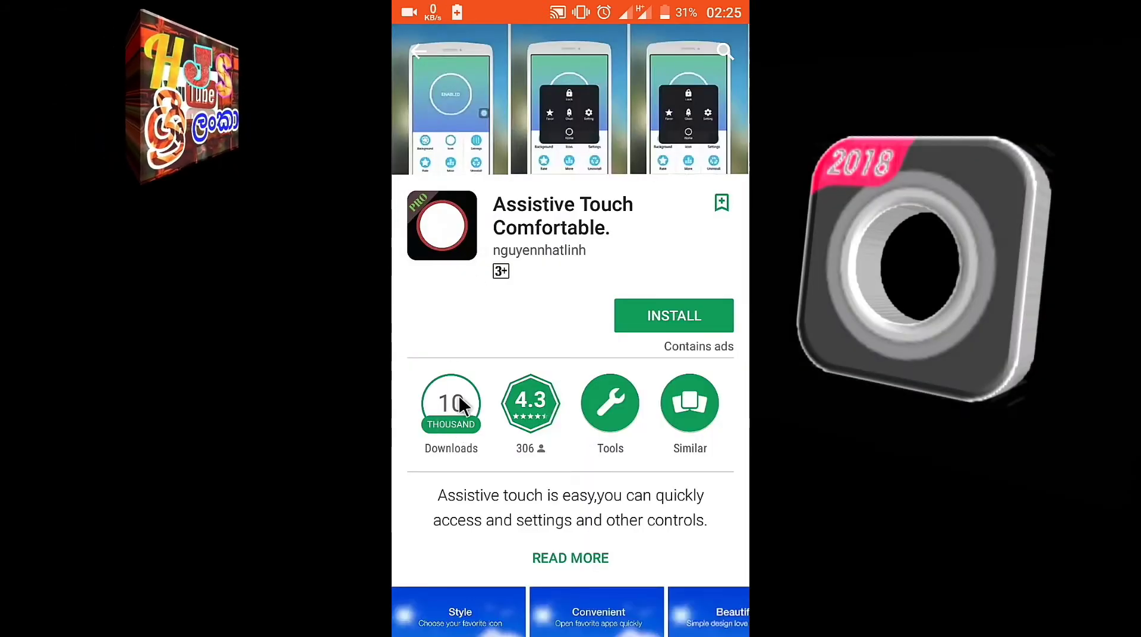
pyautogui.press('Escape')
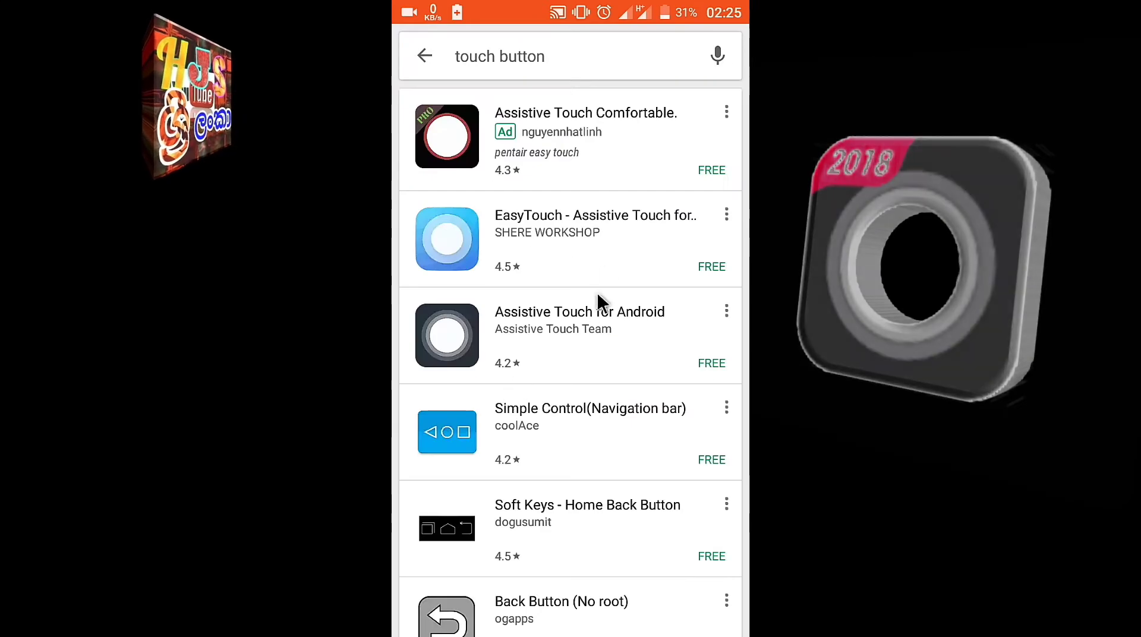
pyautogui.scroll(-1, 570, 327)
pyautogui.scroll(-6, 570, 327)
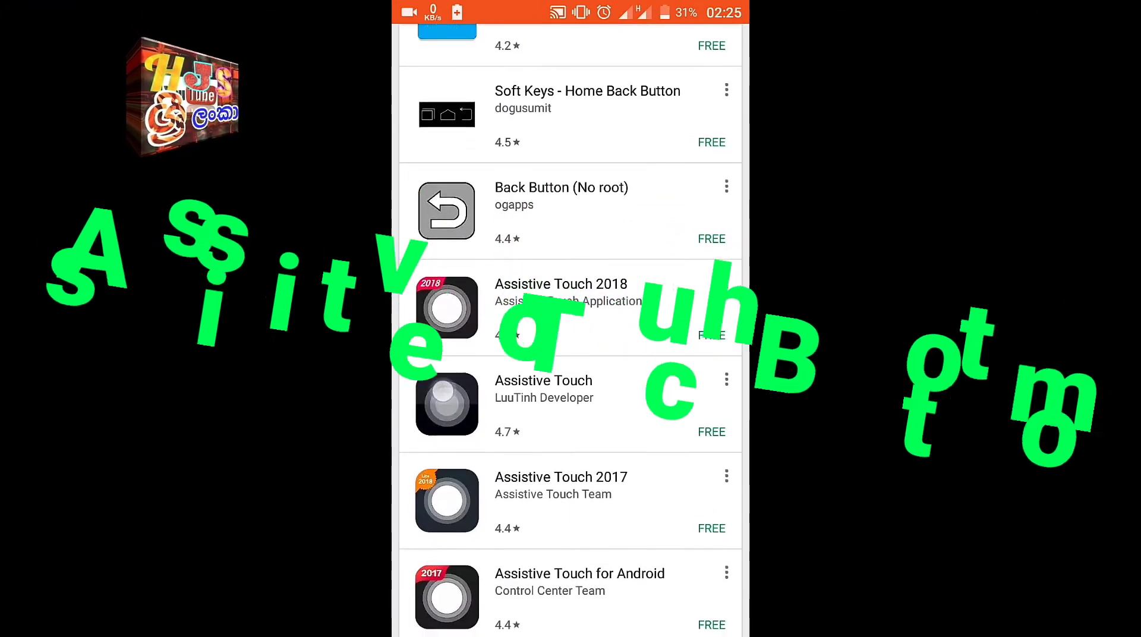
pyautogui.scroll(-1, 514, 335)
pyautogui.moveTo(514, 334); pyautogui.dragTo(515, 282)
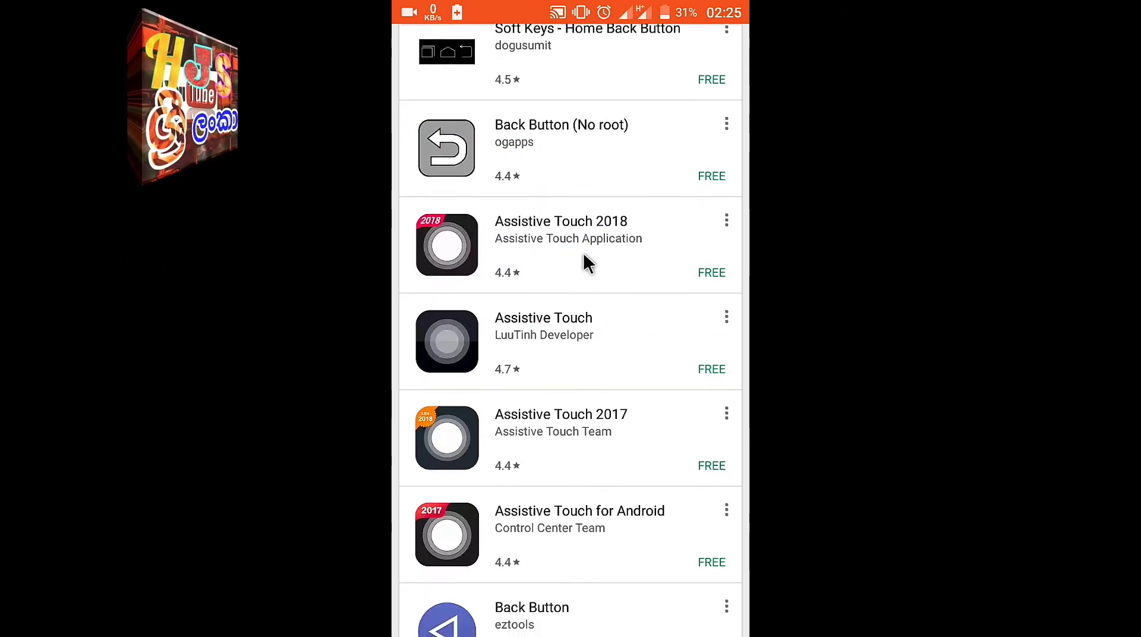
# Step: Open Assistive Touch 2018 from the results, install it and accept its permissions
pyautogui.click(584, 251)
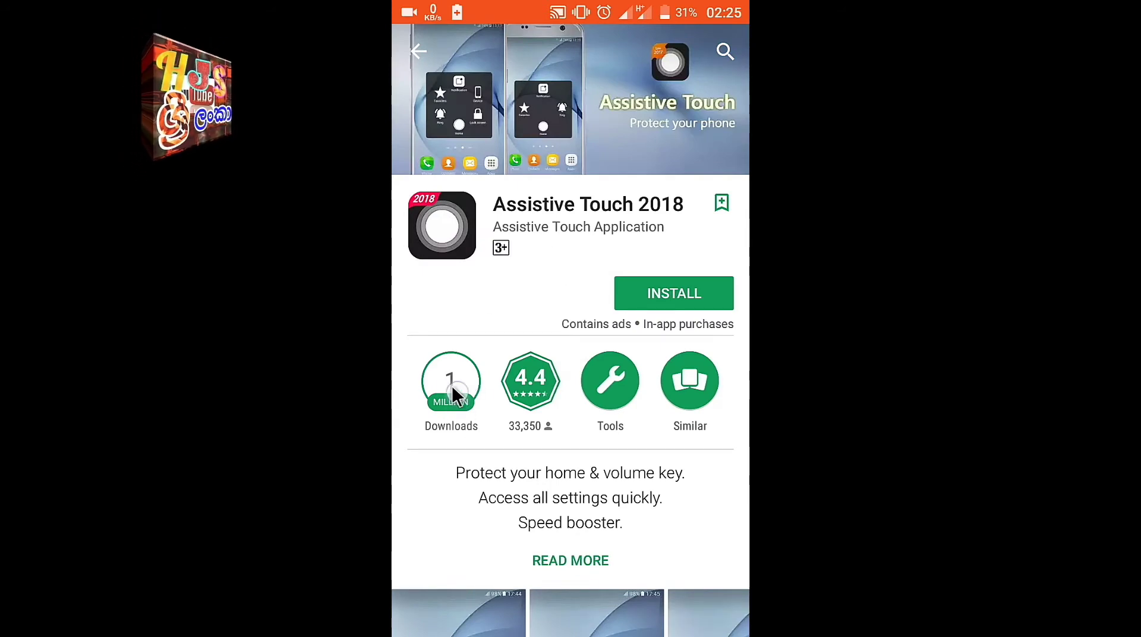
pyautogui.scroll(-3, 457, 387)
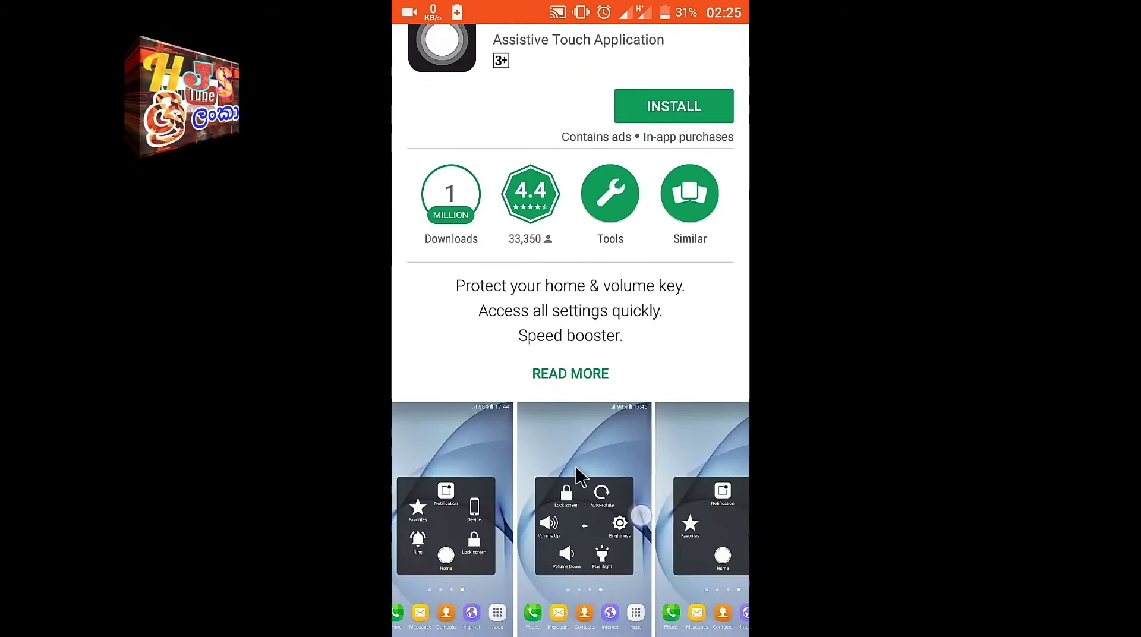
pyautogui.moveTo(636, 486); pyautogui.dragTo(545, 490)
pyautogui.scroll(3, 562, 480)
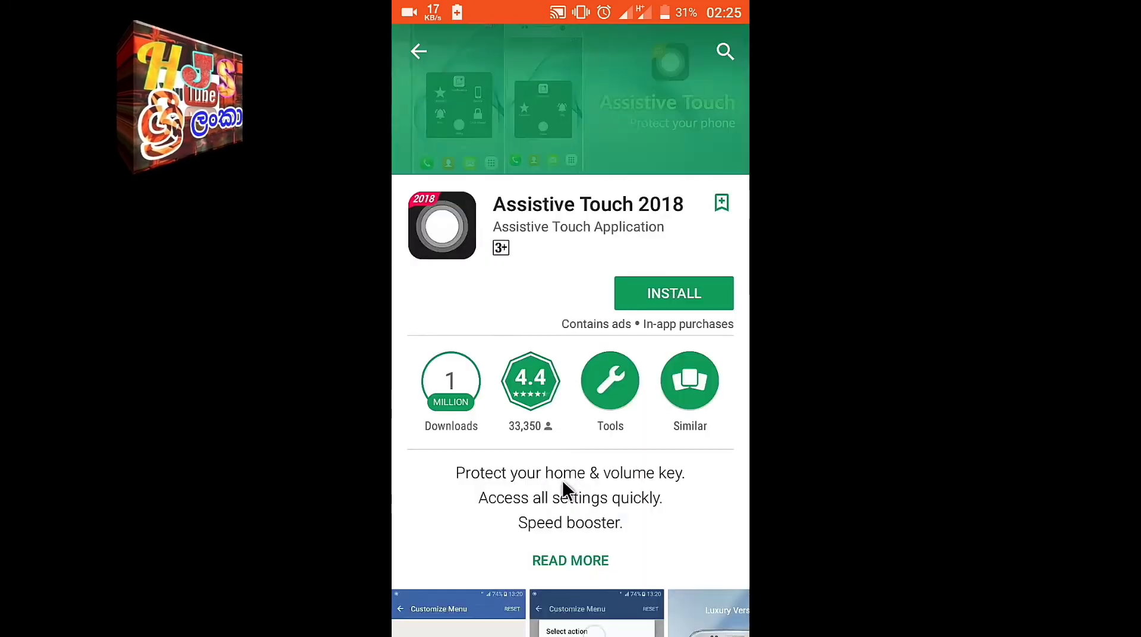
pyautogui.click(684, 295)
pyautogui.click(667, 518)
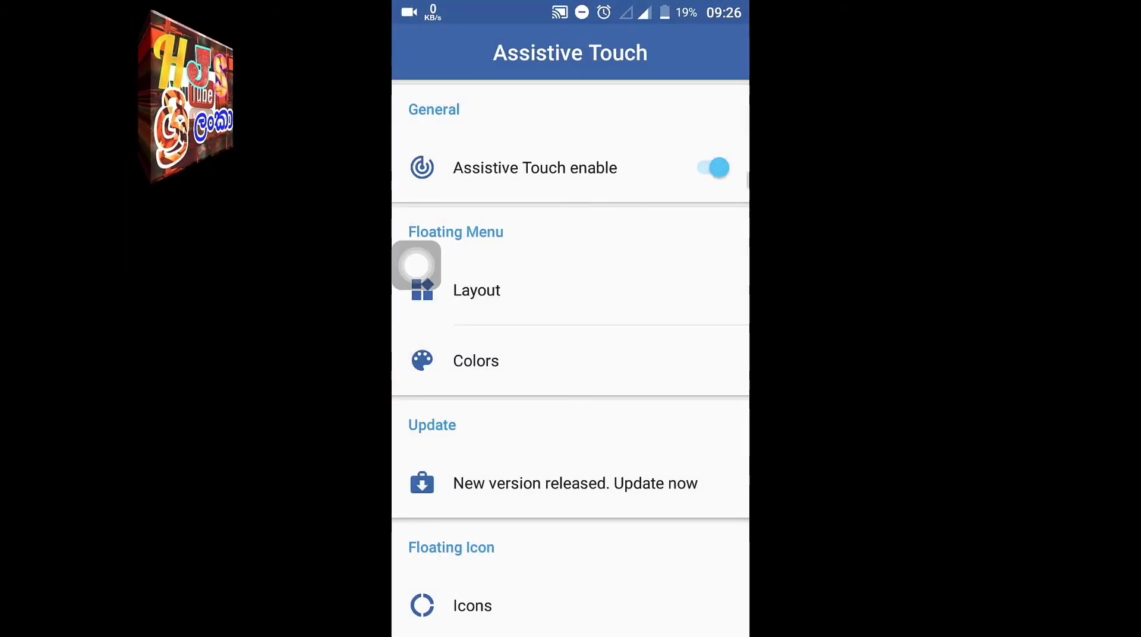
# Step: Switch 'Assistive Touch enable' off and back on so the floating button shows
pyautogui.click(716, 171)
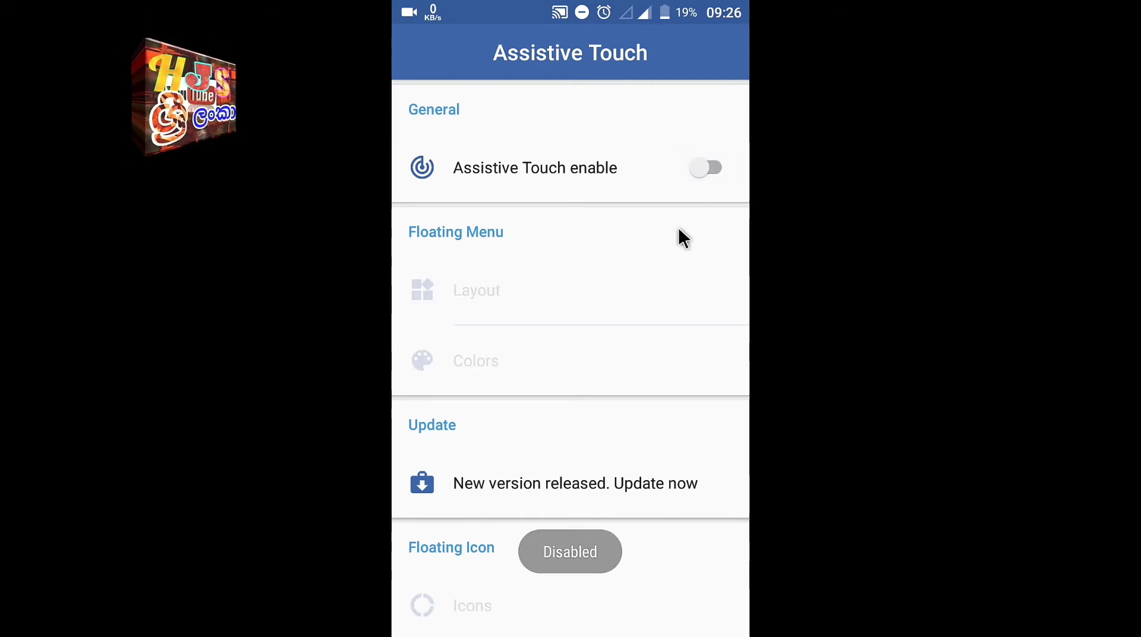
pyautogui.click(698, 170)
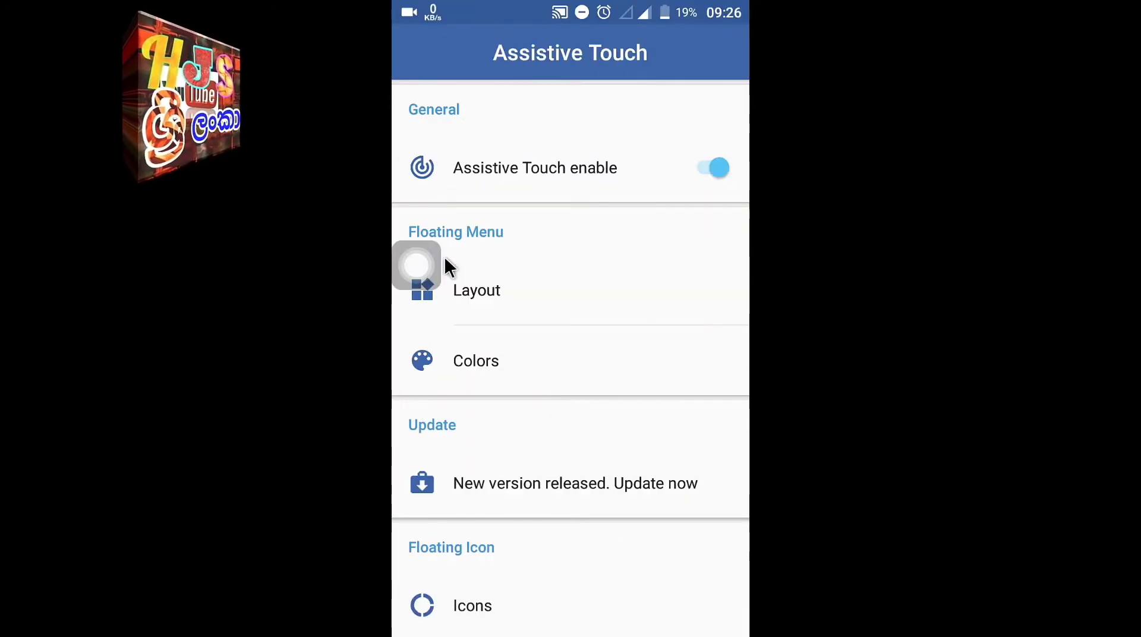
# Step: Open the floating menu's Device controls and toggle the screen brightness setting
pyautogui.click(424, 260)
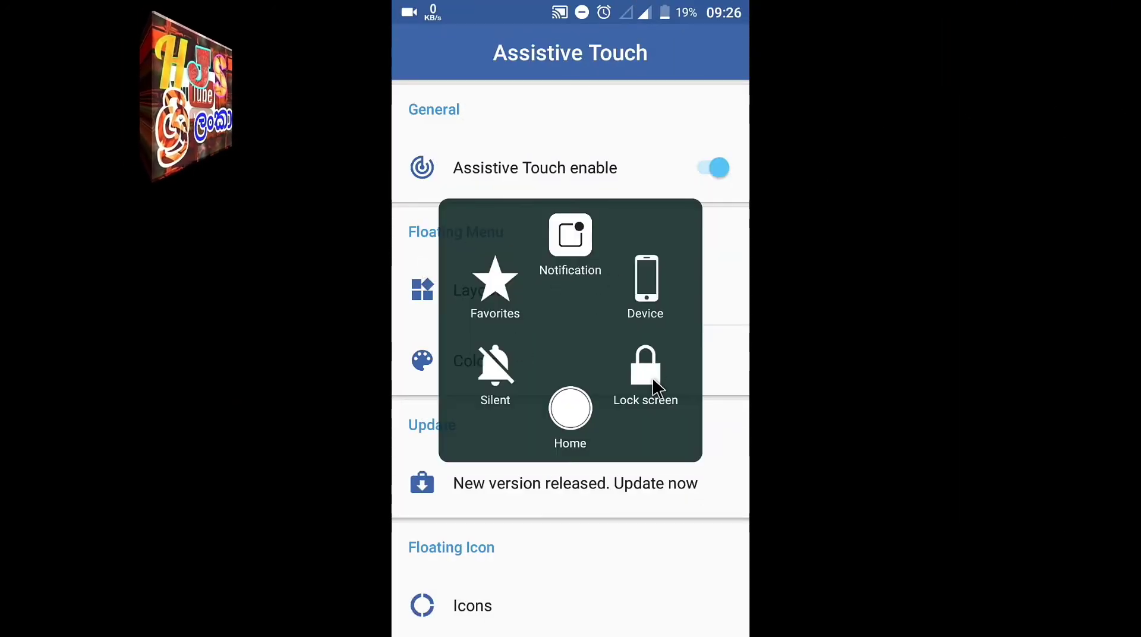
pyautogui.click(650, 297)
pyautogui.click(662, 334)
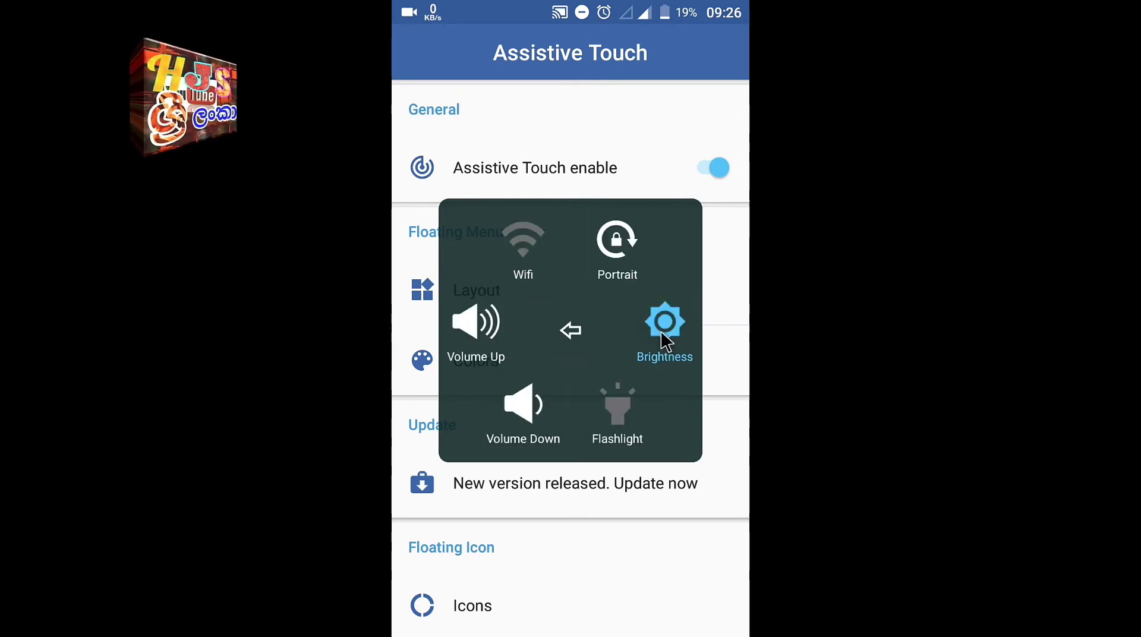
pyautogui.click(663, 334)
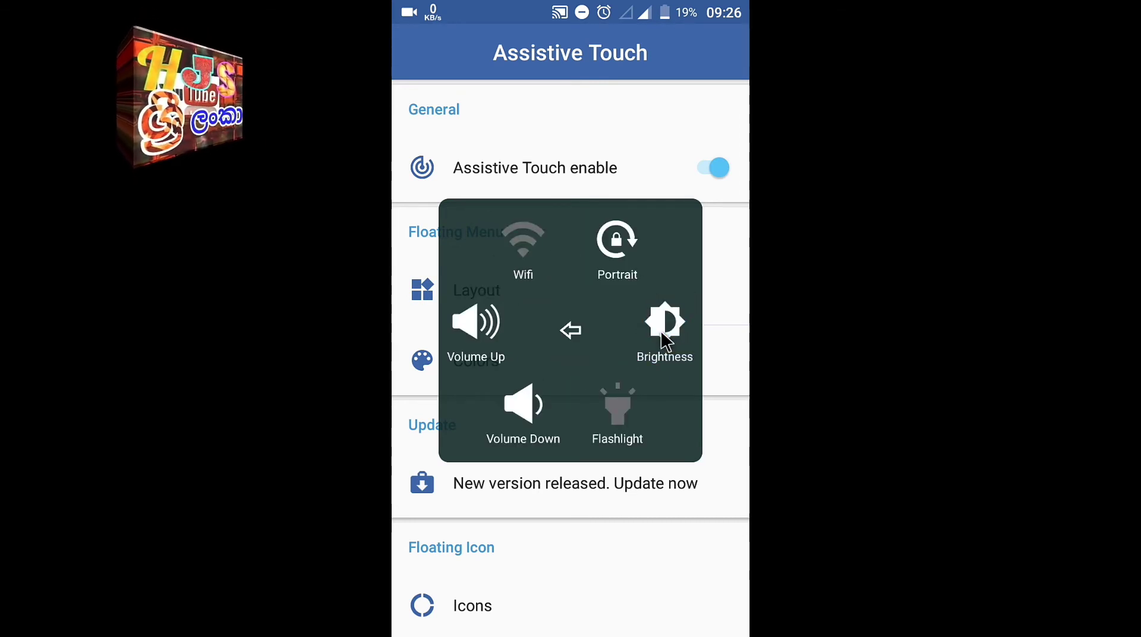
pyautogui.click(665, 338)
# Step: Toggle the flashlight on and off, adjust the media volume, and return to the main menu
pyautogui.click(624, 421)
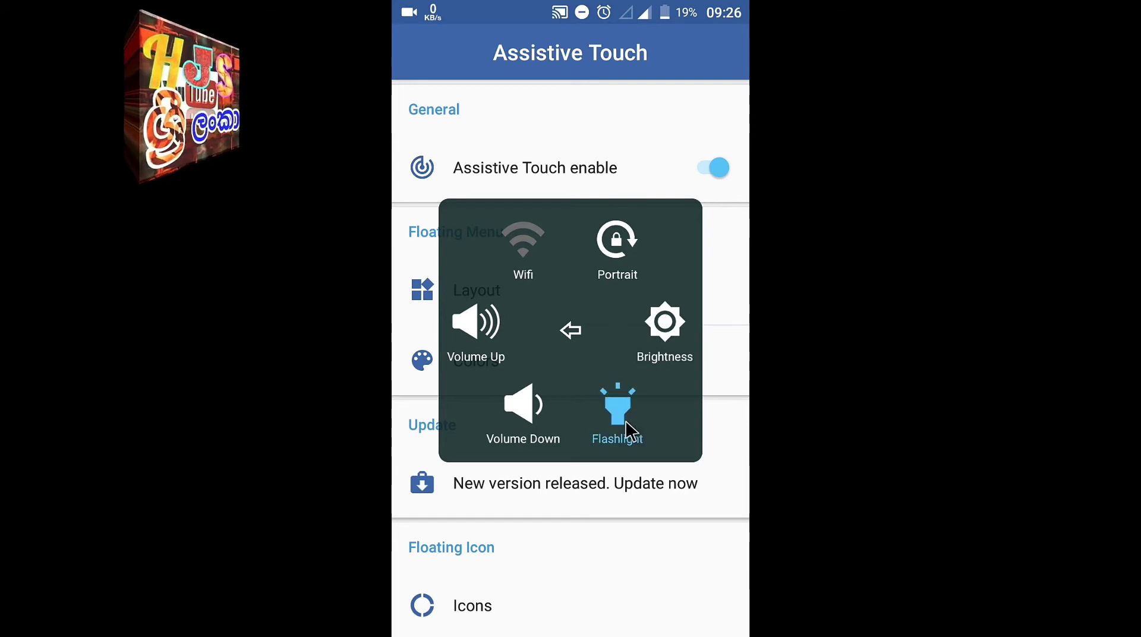
pyautogui.click(626, 420)
pyautogui.click(522, 412)
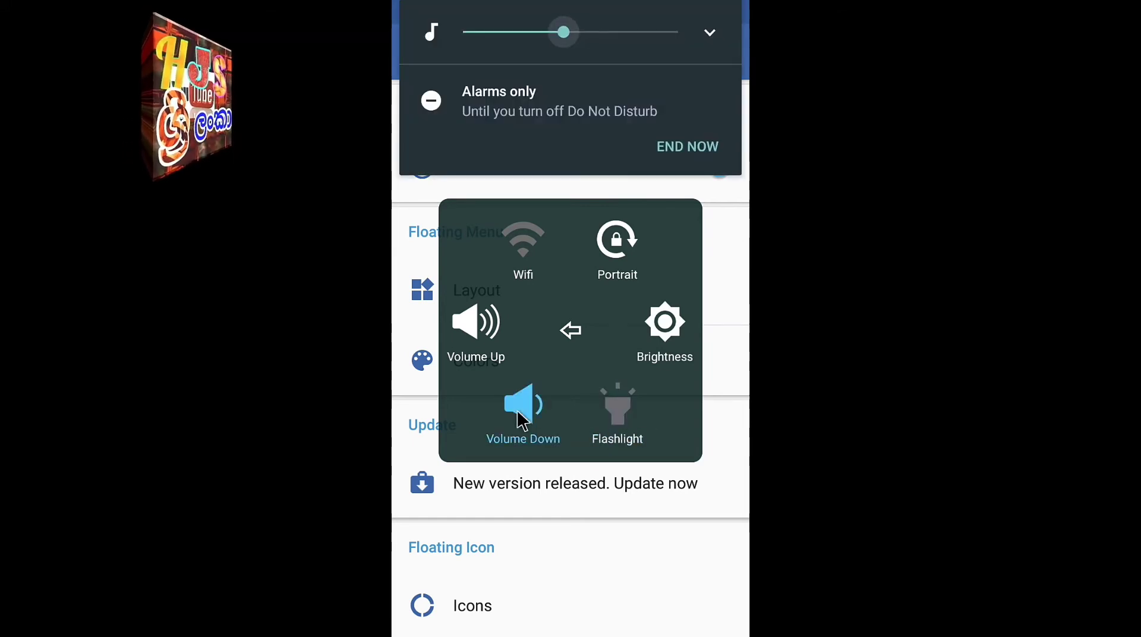
pyautogui.click(487, 340)
pyautogui.click(487, 340)
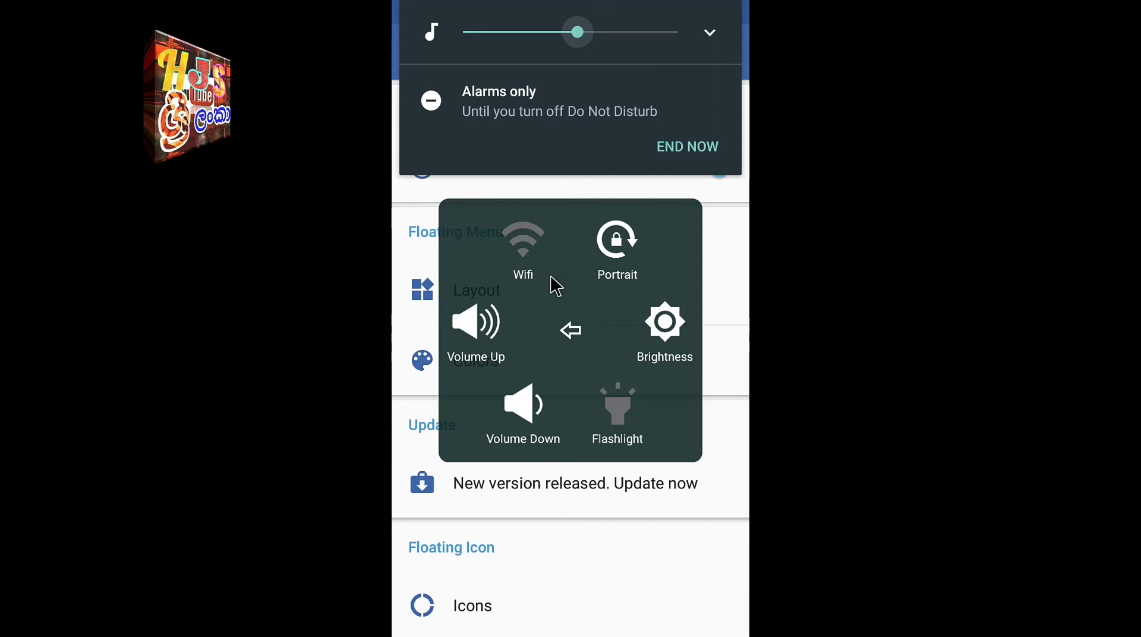
pyautogui.click(567, 327)
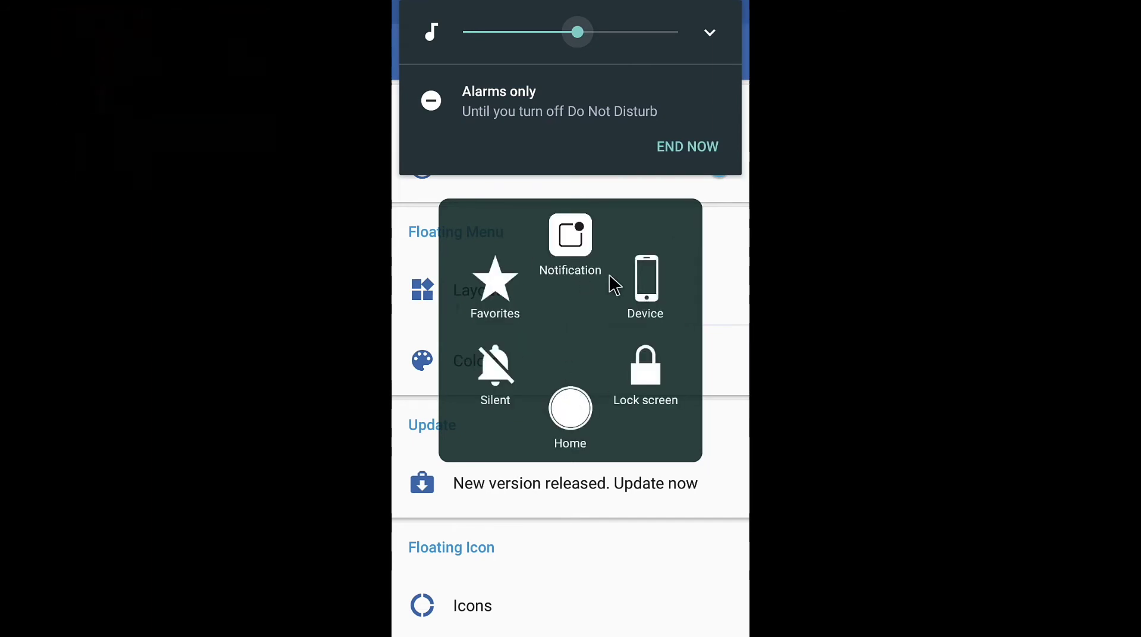
# Step: Go home, drag the floating button to the lower right edge, and relaunch Assistive Touch
pyautogui.click(569, 409)
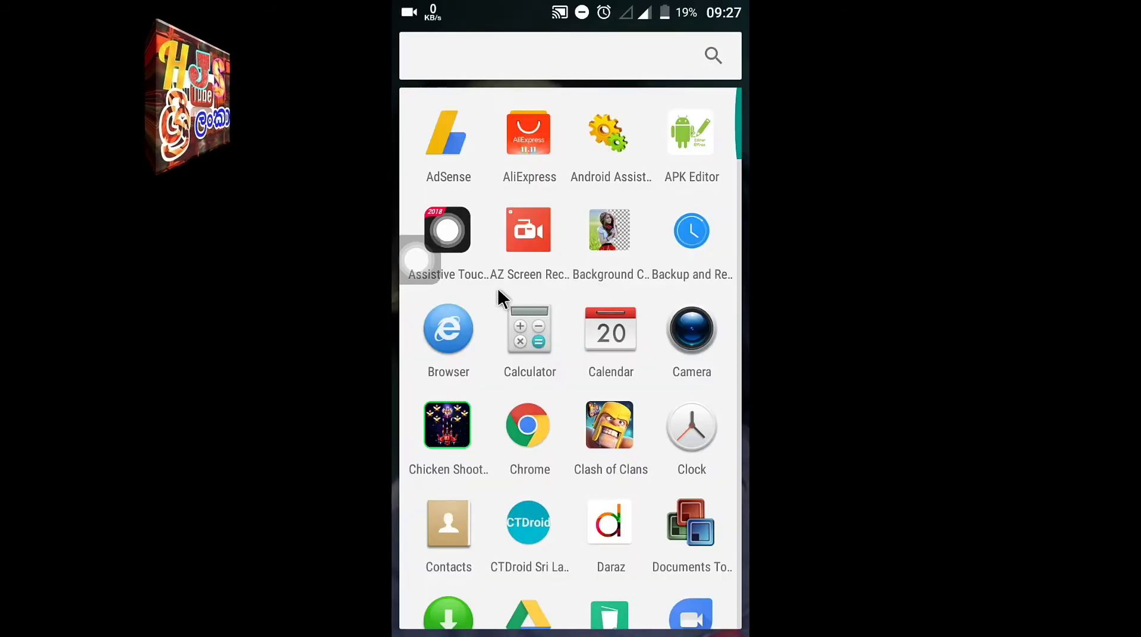
pyautogui.moveTo(415, 277); pyautogui.dragTo(724, 560)
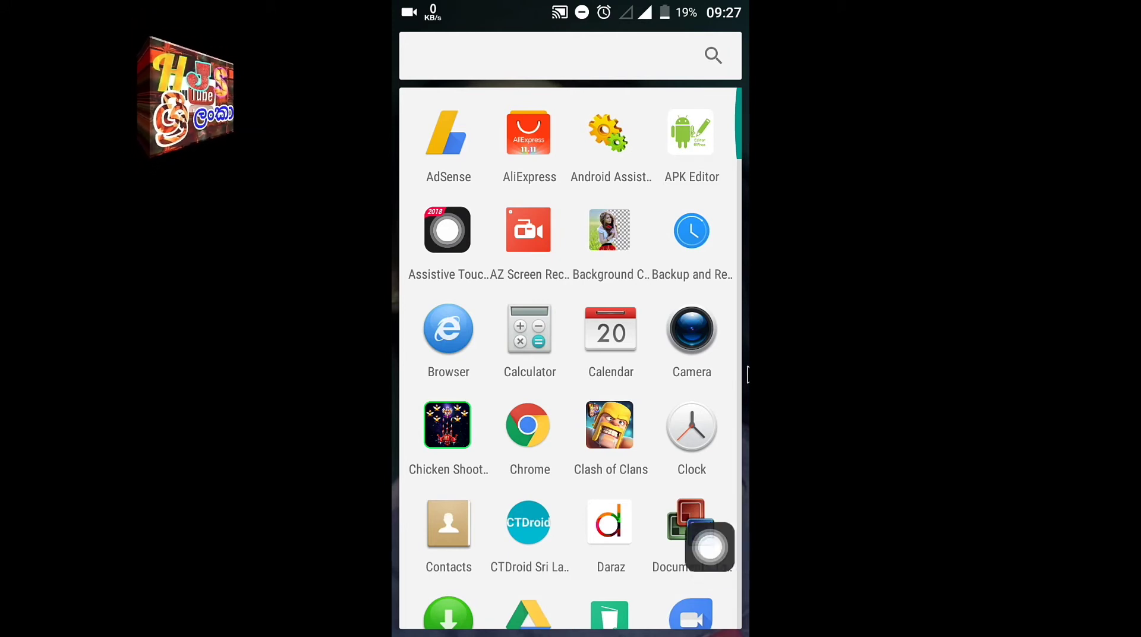
pyautogui.click(453, 237)
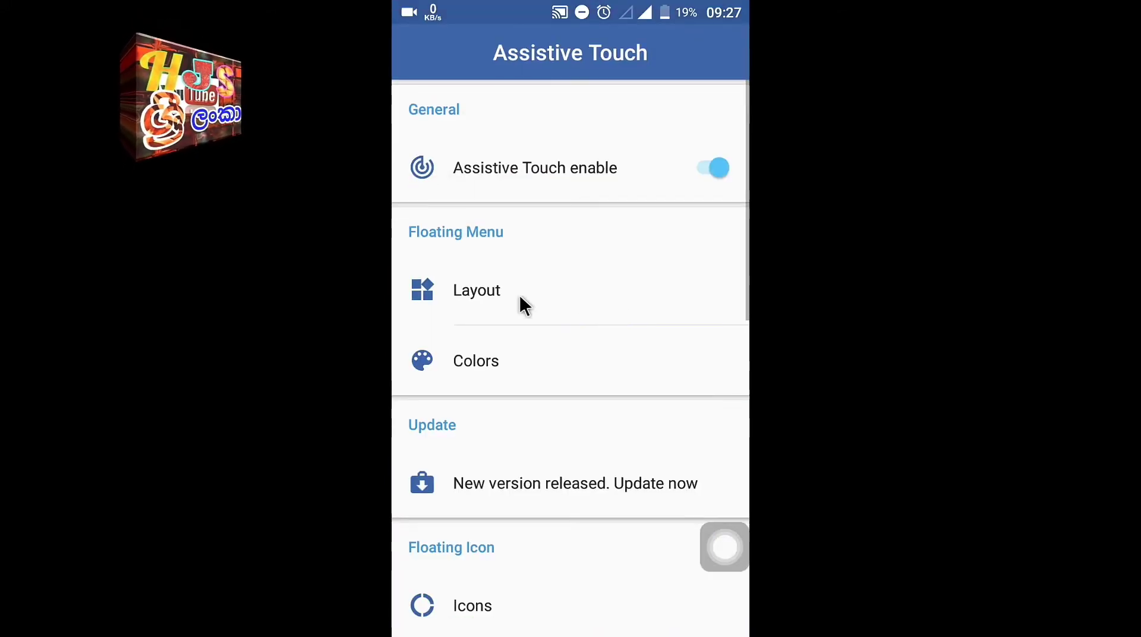
# Step: Try the heart and yellow glow floating icons, then settle on the blue glow icon
pyautogui.click(466, 612)
pyautogui.click(479, 311)
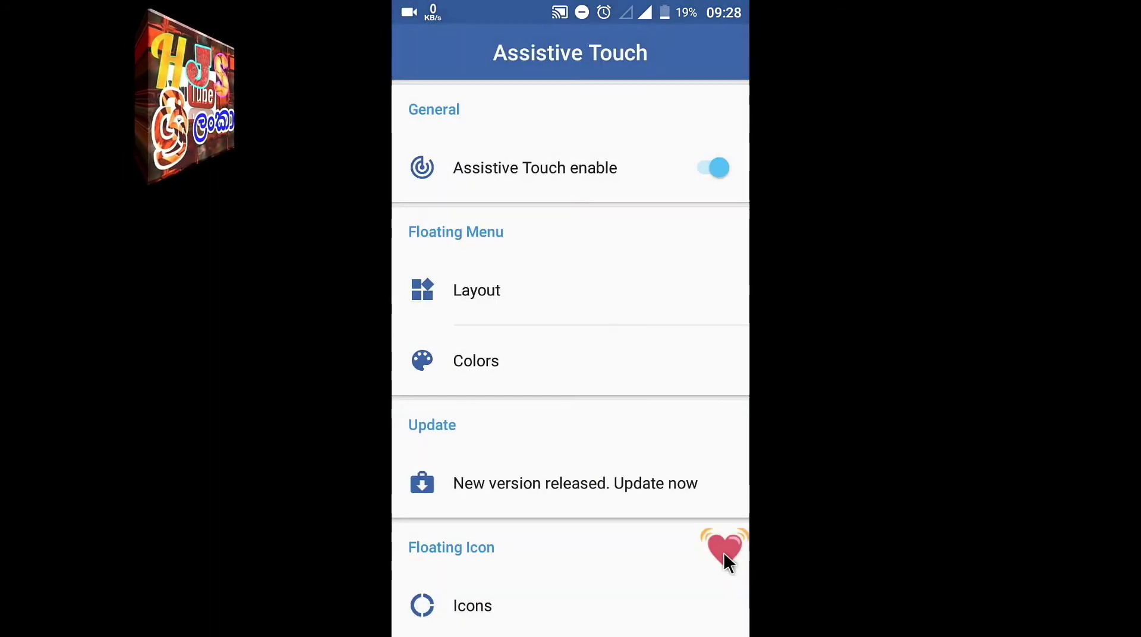
pyautogui.click(497, 607)
pyautogui.click(482, 244)
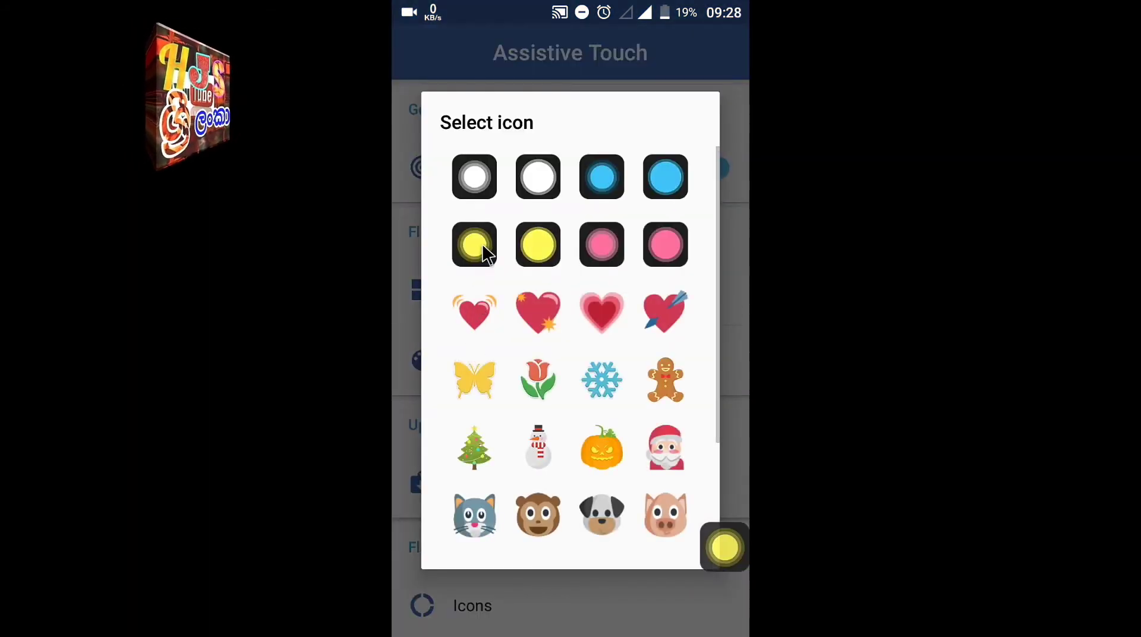
pyautogui.click(431, 604)
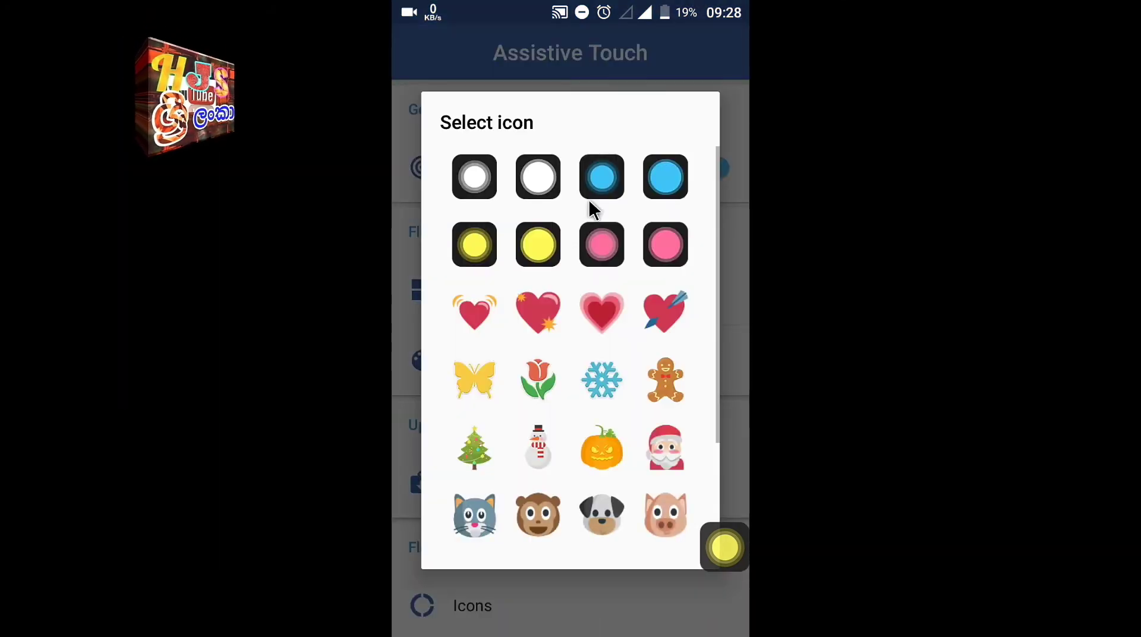
pyautogui.click(601, 178)
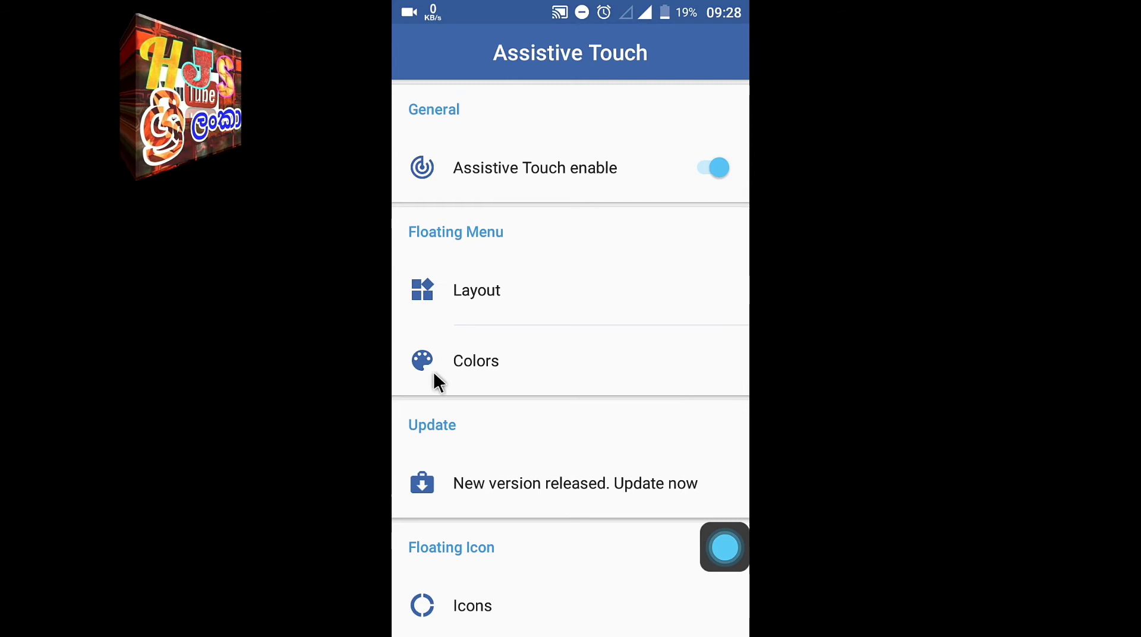
pyautogui.click(433, 283)
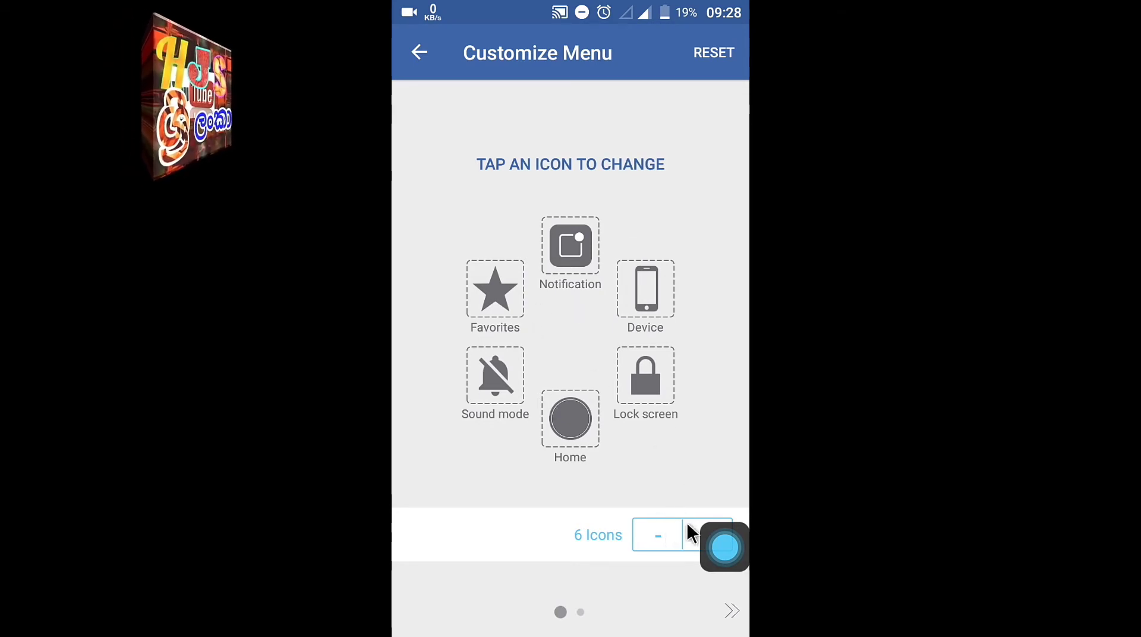
# Step: Remove all default menu icons, add slots up to the maximum six, then trim back to four
pyautogui.moveTo(704, 530); pyautogui.dragTo(716, 447)
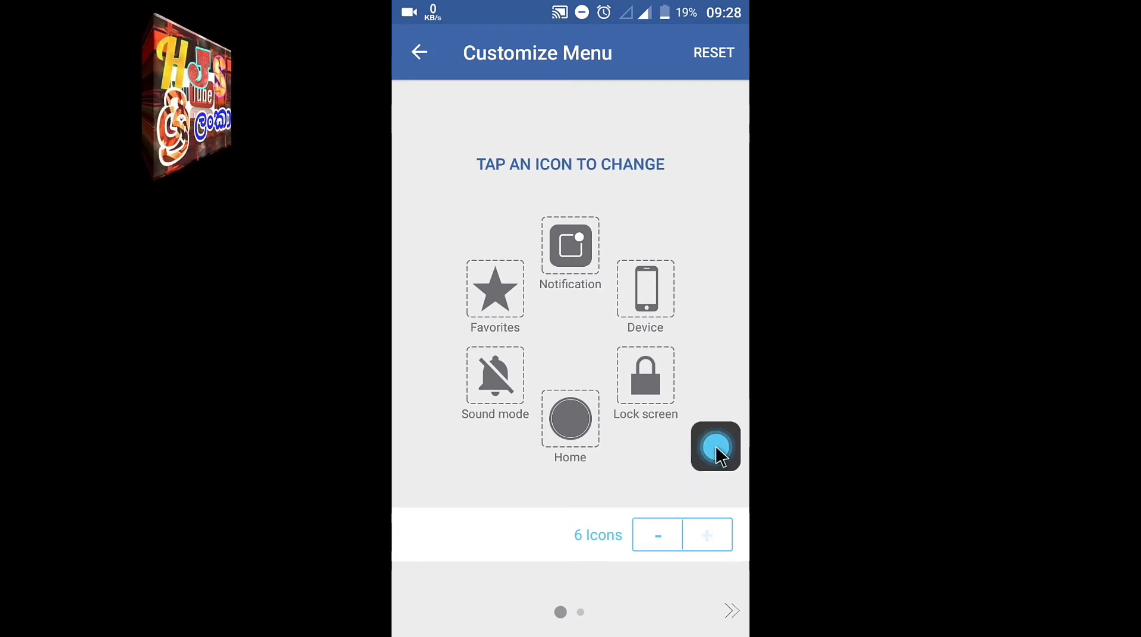
pyautogui.click(654, 538)
pyautogui.click(651, 537)
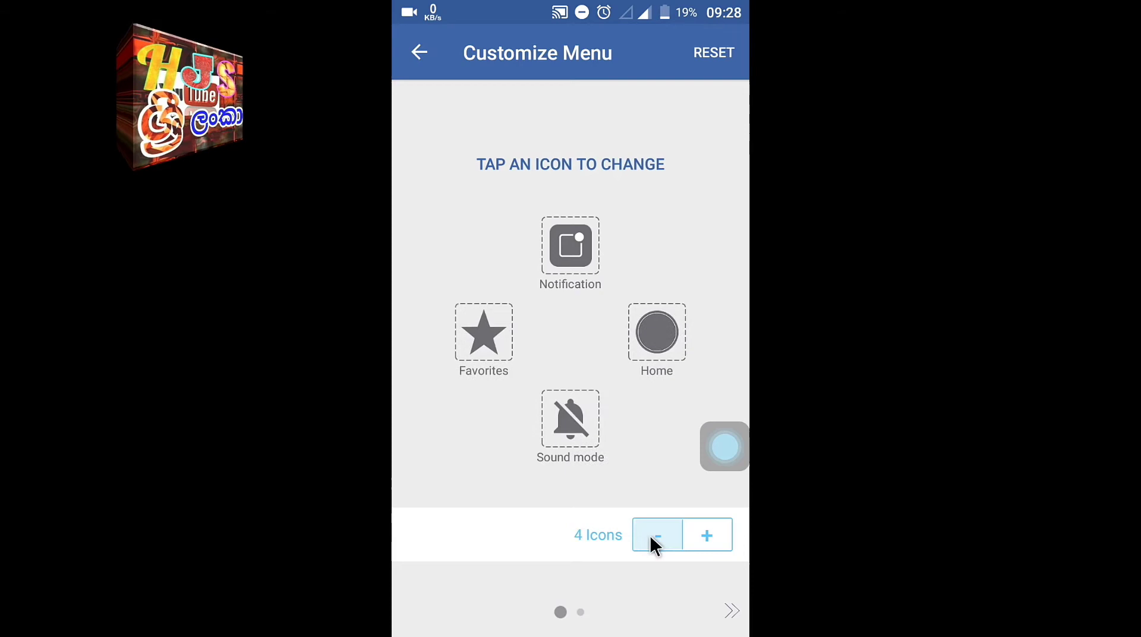
pyautogui.click(652, 537)
pyautogui.click(651, 537)
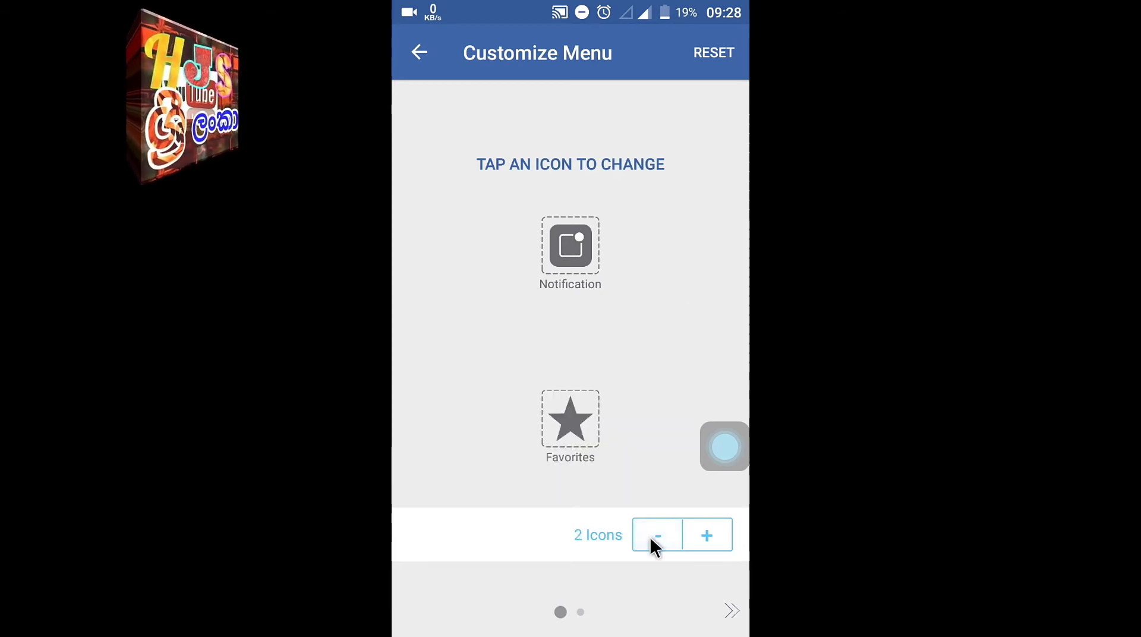
pyautogui.click(650, 536)
pyautogui.click(649, 537)
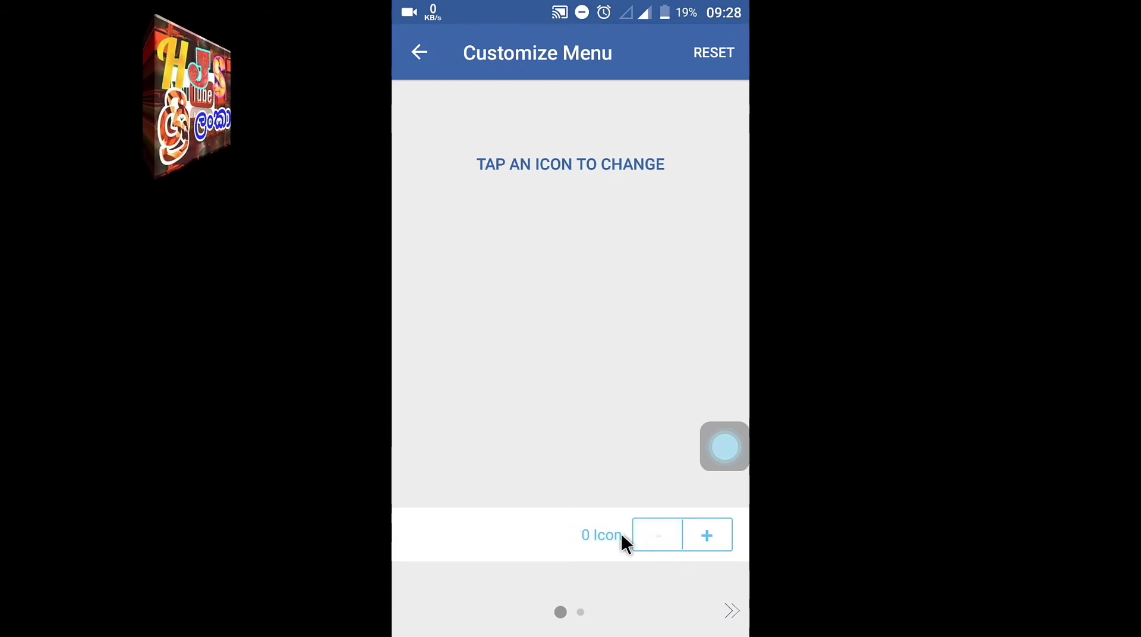
pyautogui.click(707, 540)
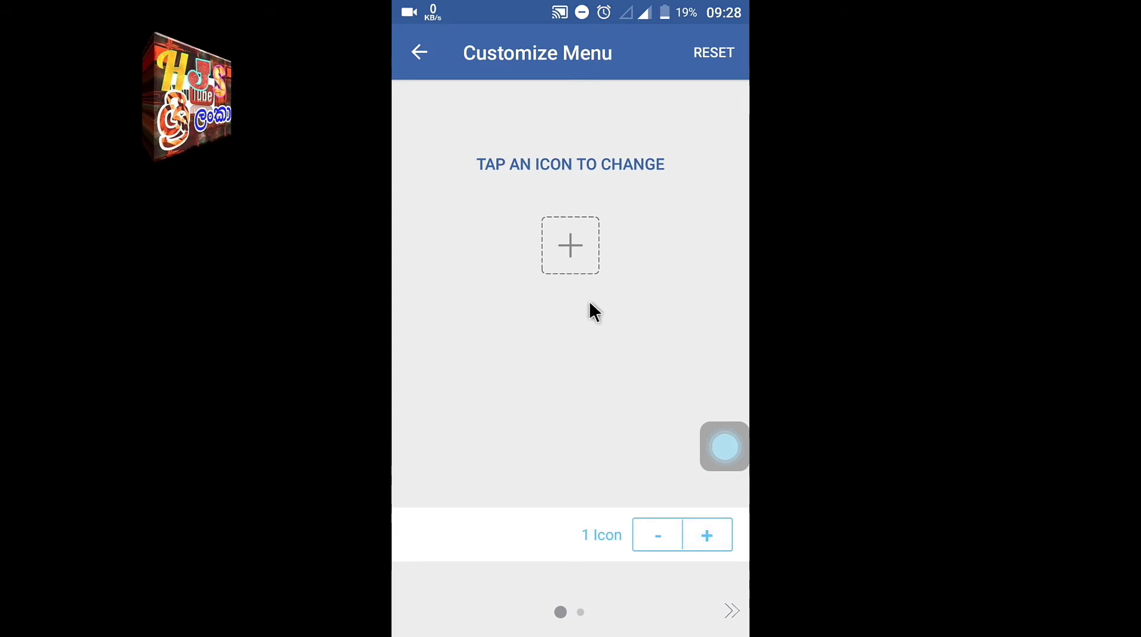
pyautogui.click(710, 542)
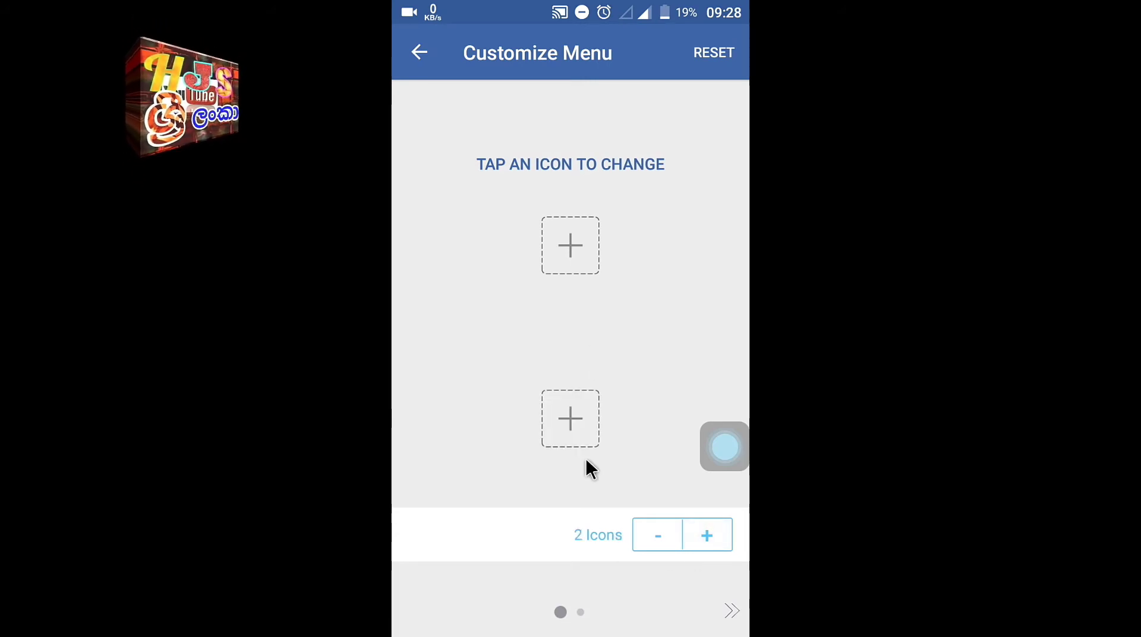
pyautogui.click(709, 538)
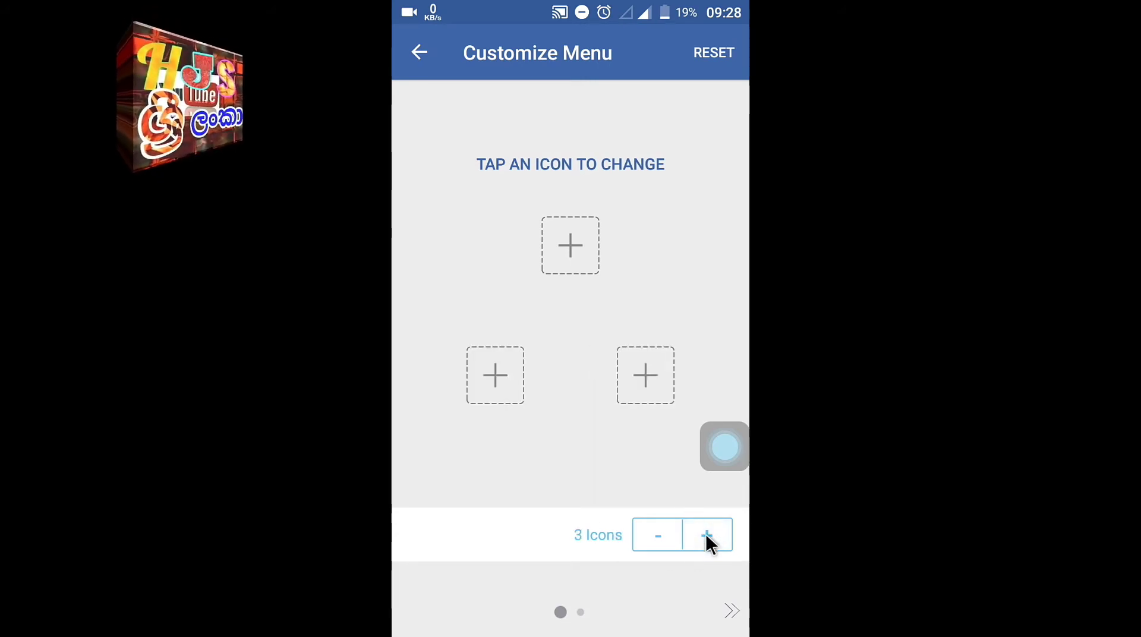
pyautogui.click(707, 537)
pyautogui.click(707, 536)
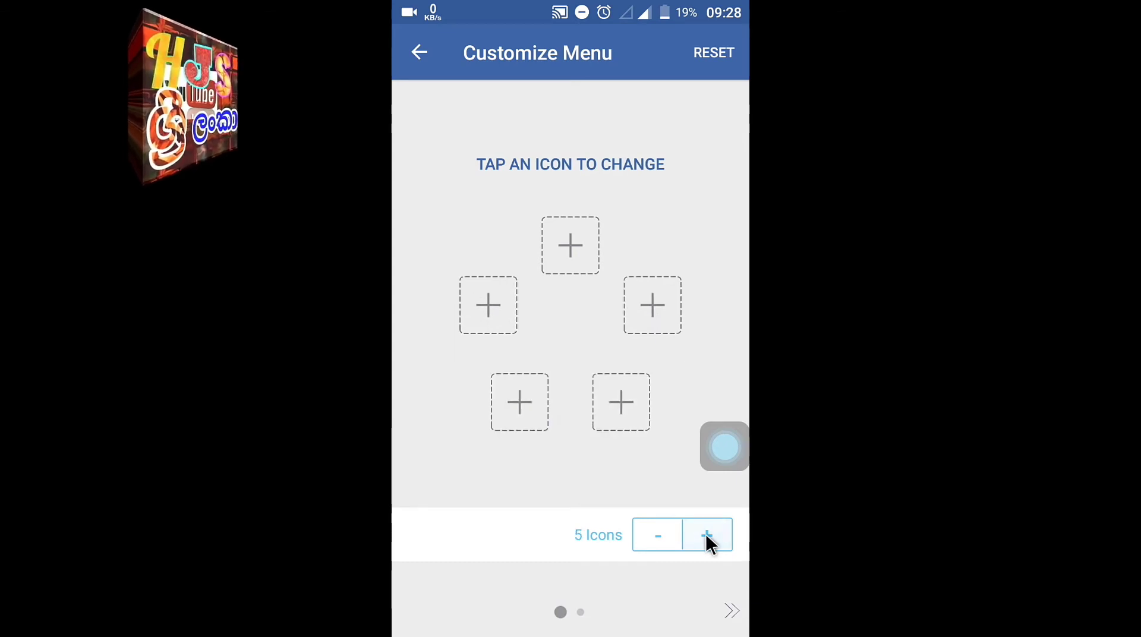
pyautogui.click(706, 536)
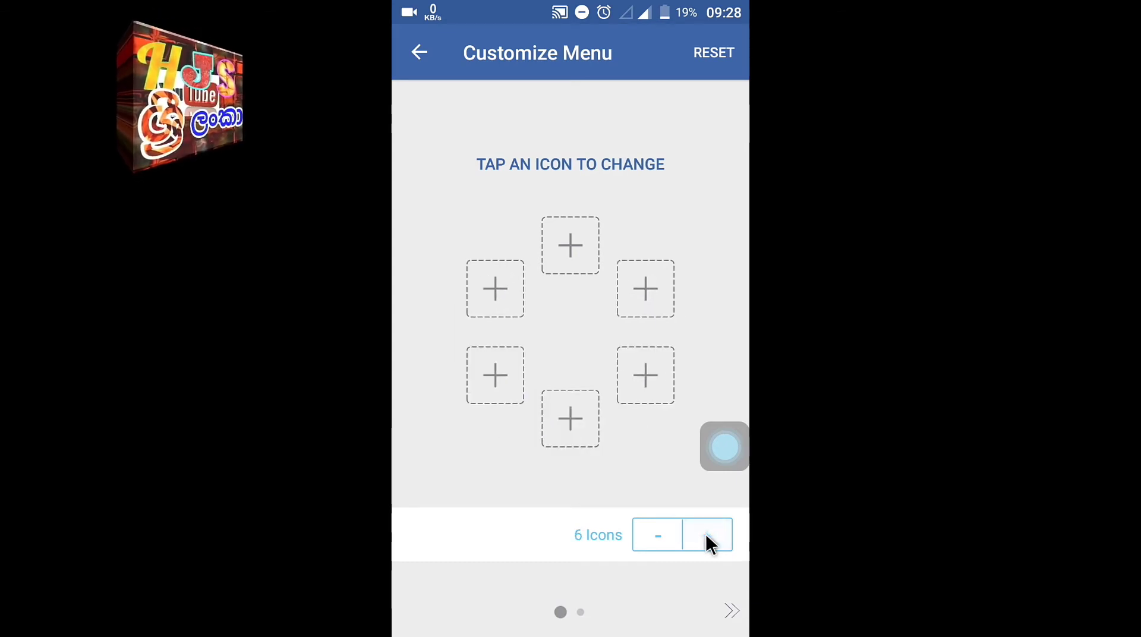
pyautogui.click(662, 535)
pyautogui.click(659, 536)
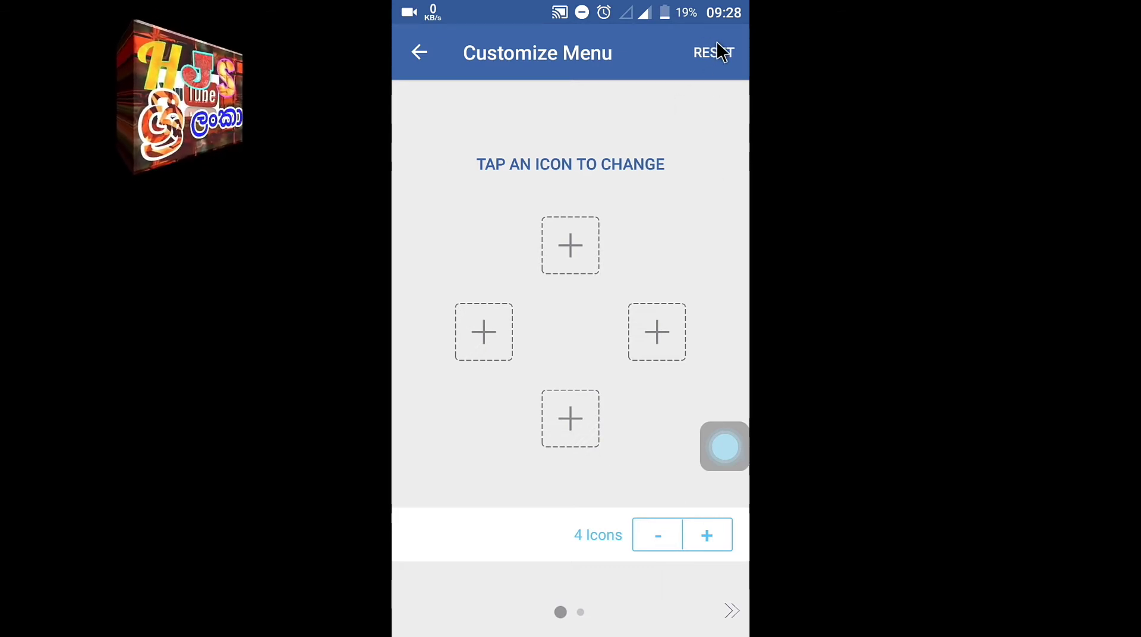
# Step: Reset to the default six icons, remove them all, and add four empty slots
pyautogui.click(704, 57)
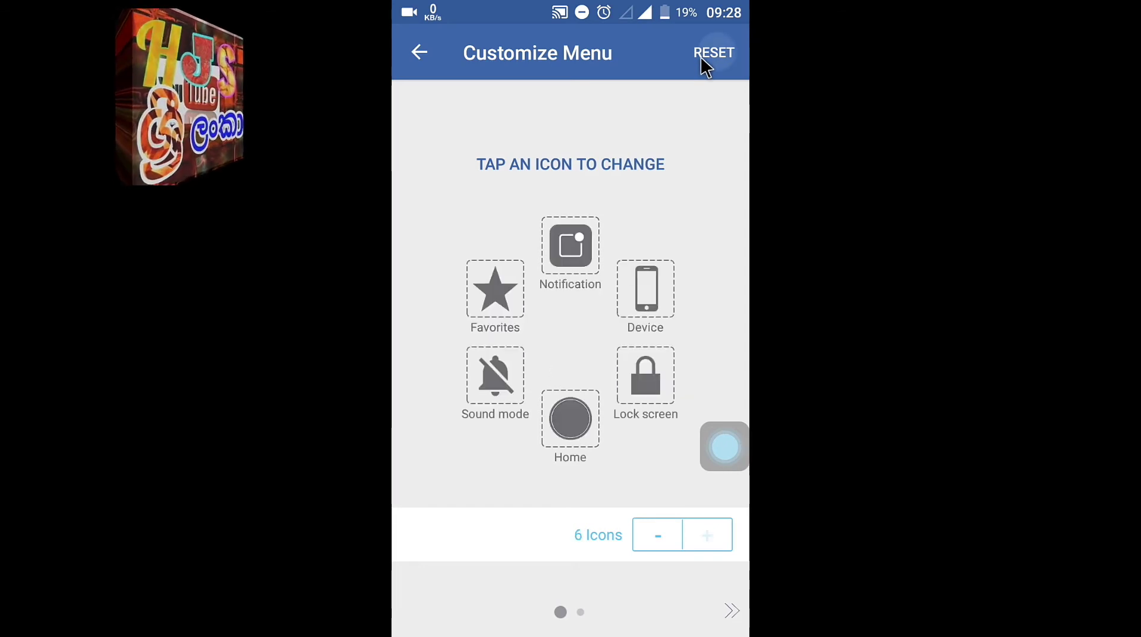
pyautogui.click(659, 537)
pyautogui.click(660, 536)
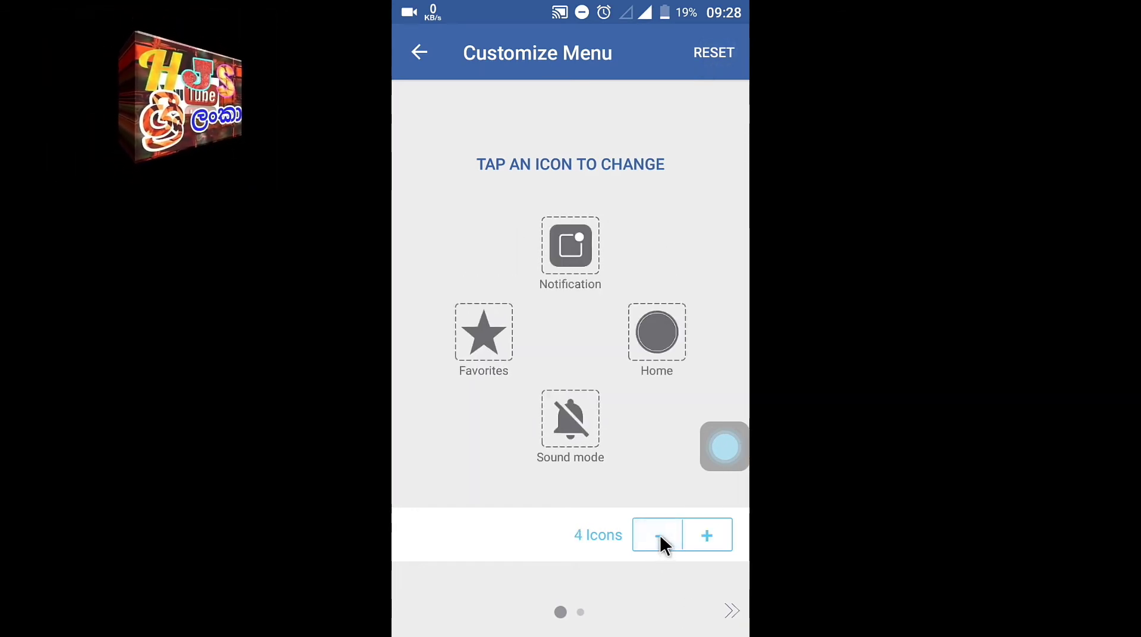
pyautogui.click(659, 534)
pyautogui.click(660, 533)
pyautogui.click(660, 534)
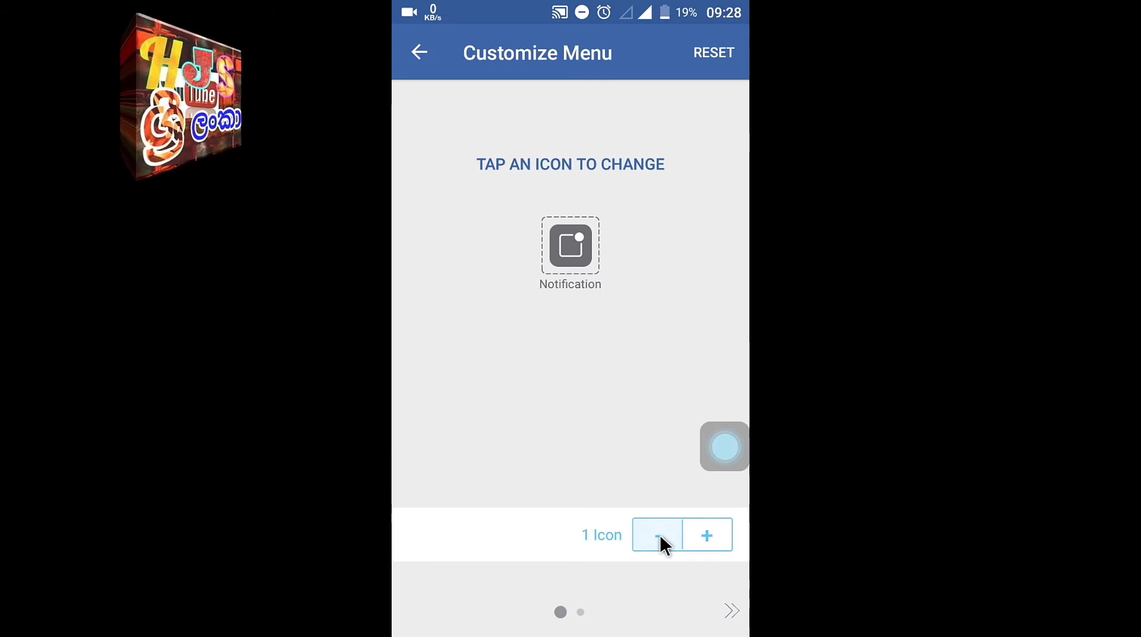
pyautogui.click(660, 534)
pyautogui.click(729, 535)
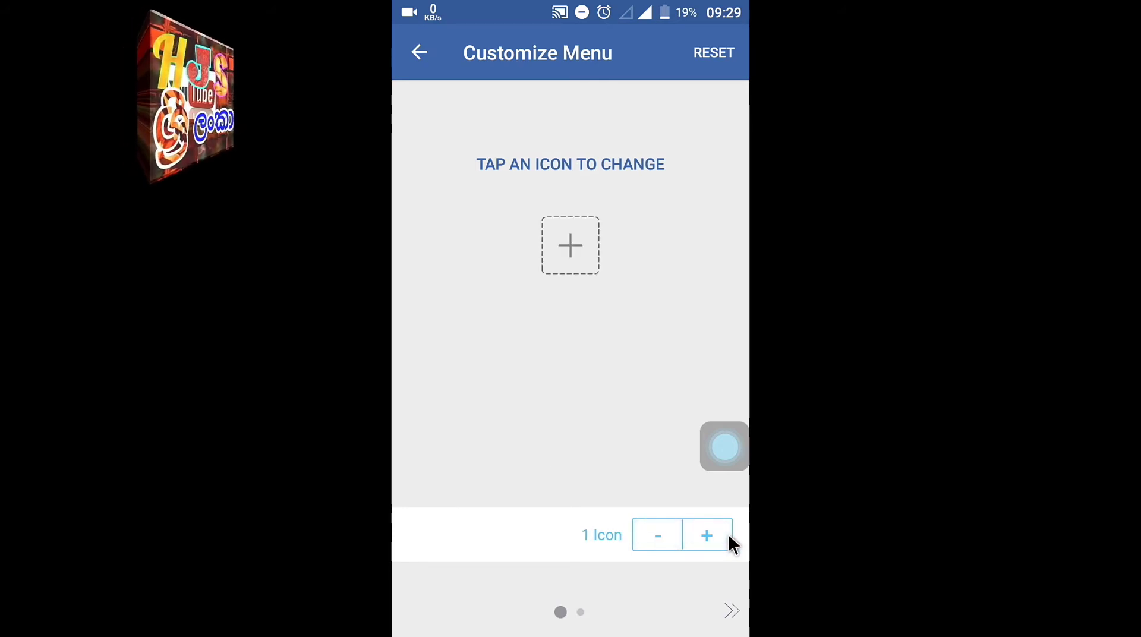
pyautogui.click(730, 535)
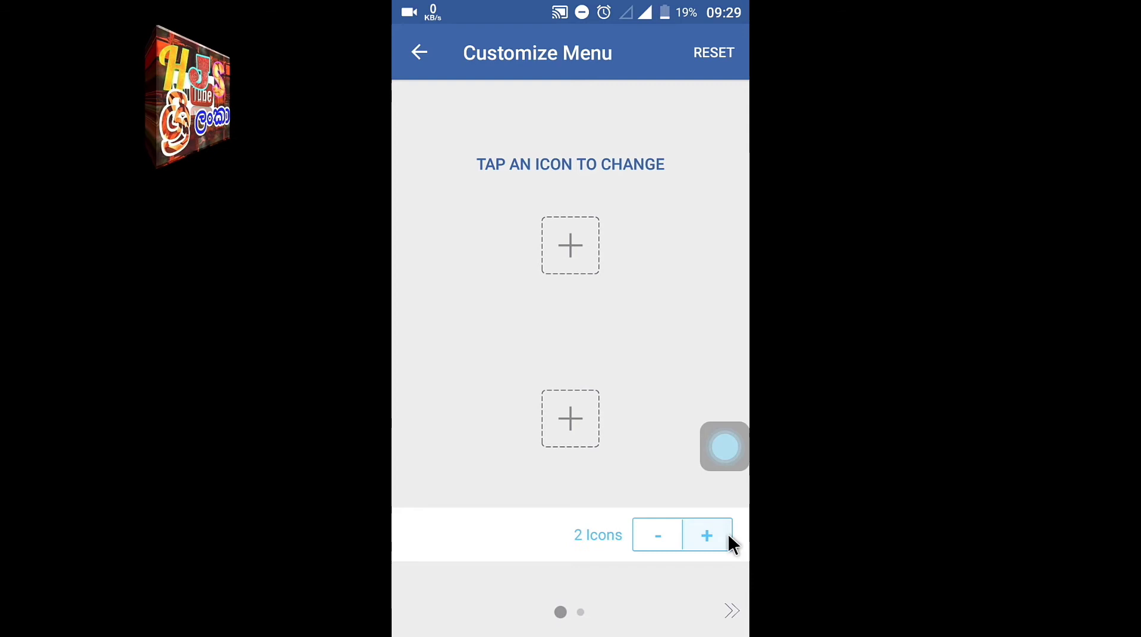
pyautogui.click(729, 534)
pyautogui.click(728, 534)
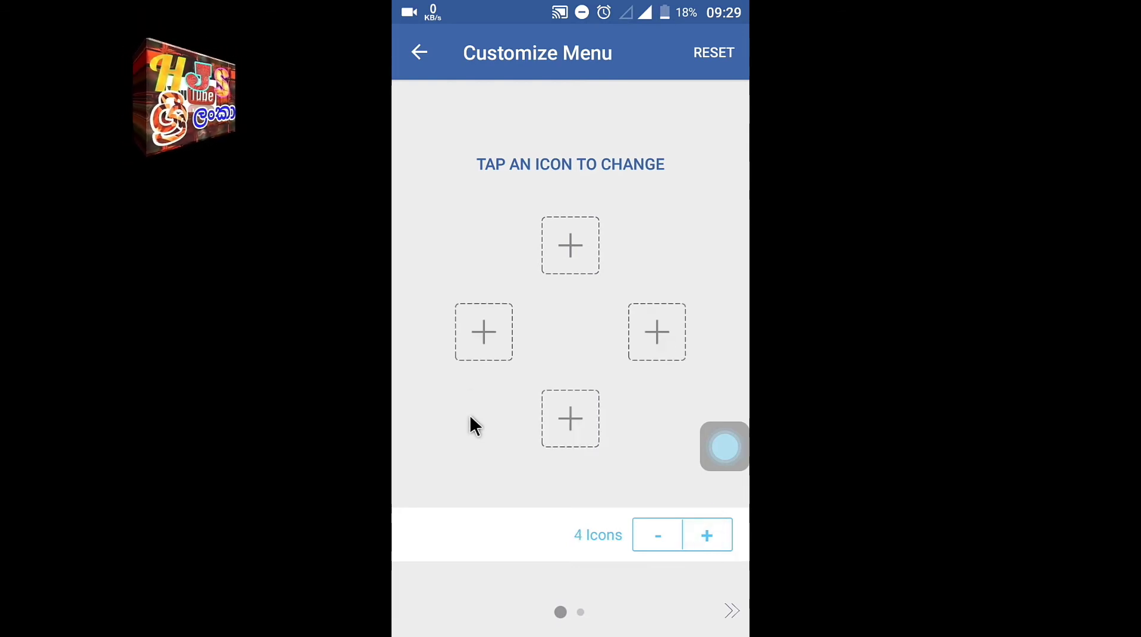
# Step: Assign Back to the right slot and Home to the bottom slot
pyautogui.click(651, 324)
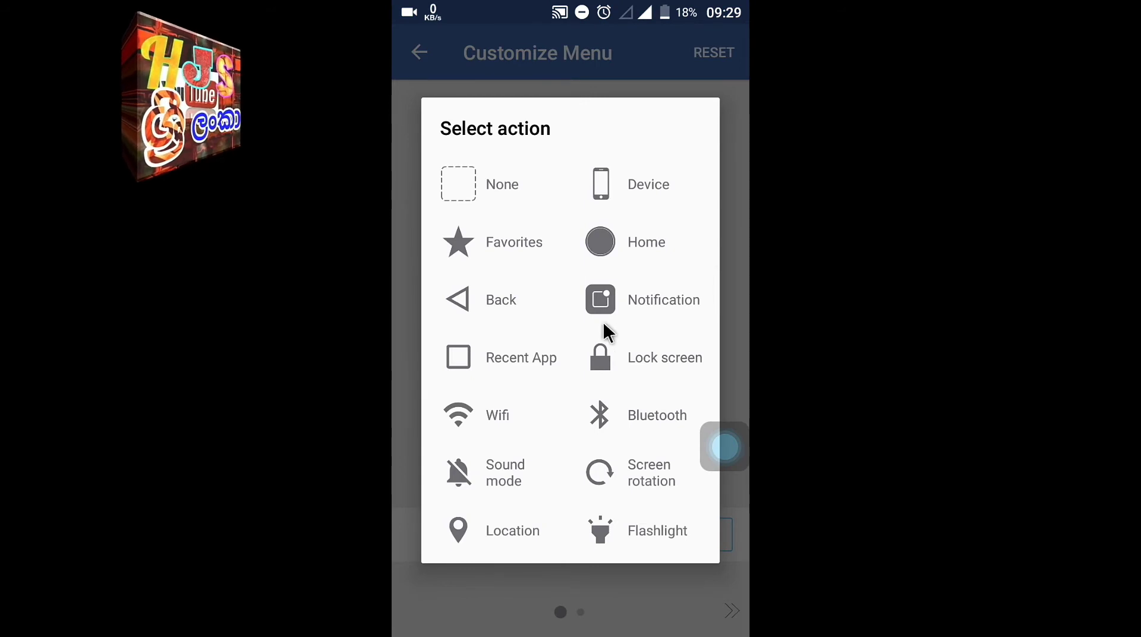
pyautogui.click(457, 292)
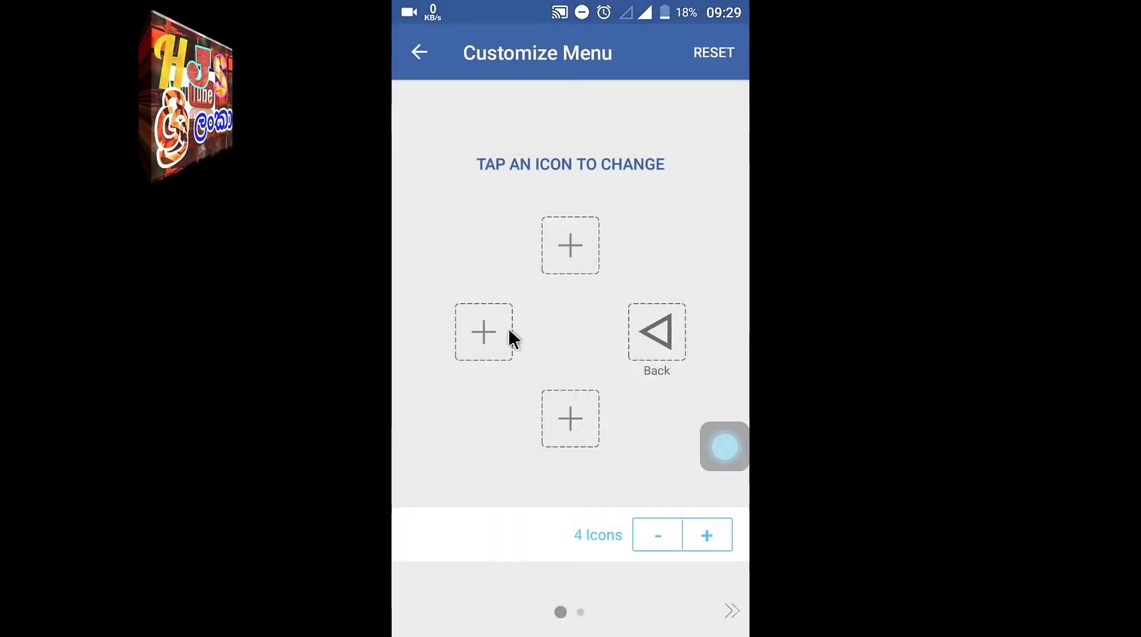
pyautogui.click(553, 409)
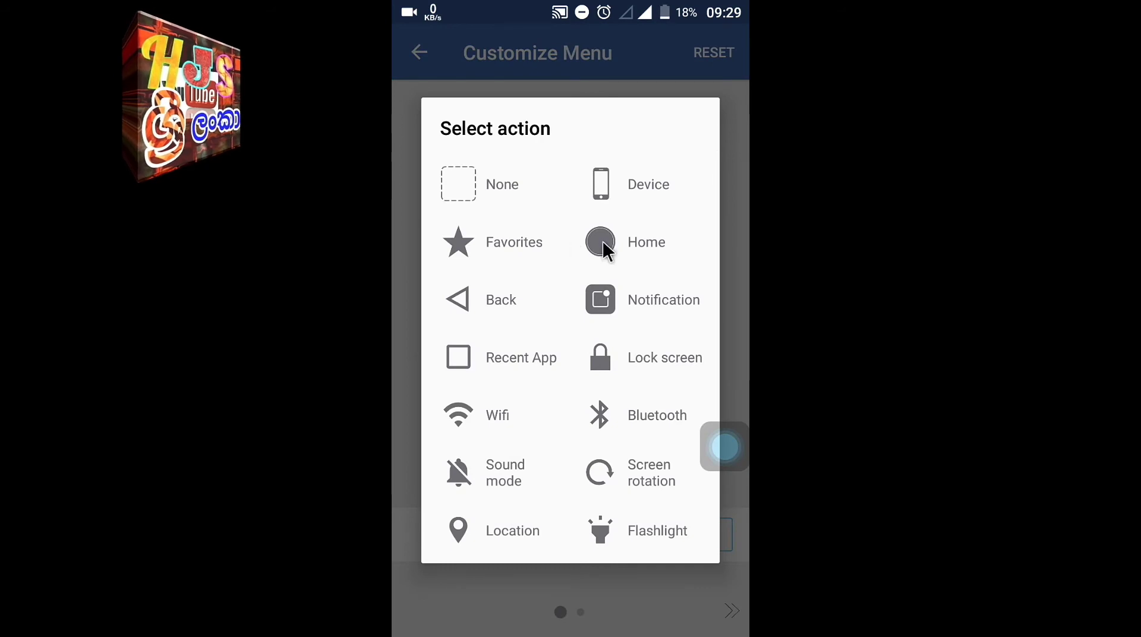
pyautogui.click(624, 241)
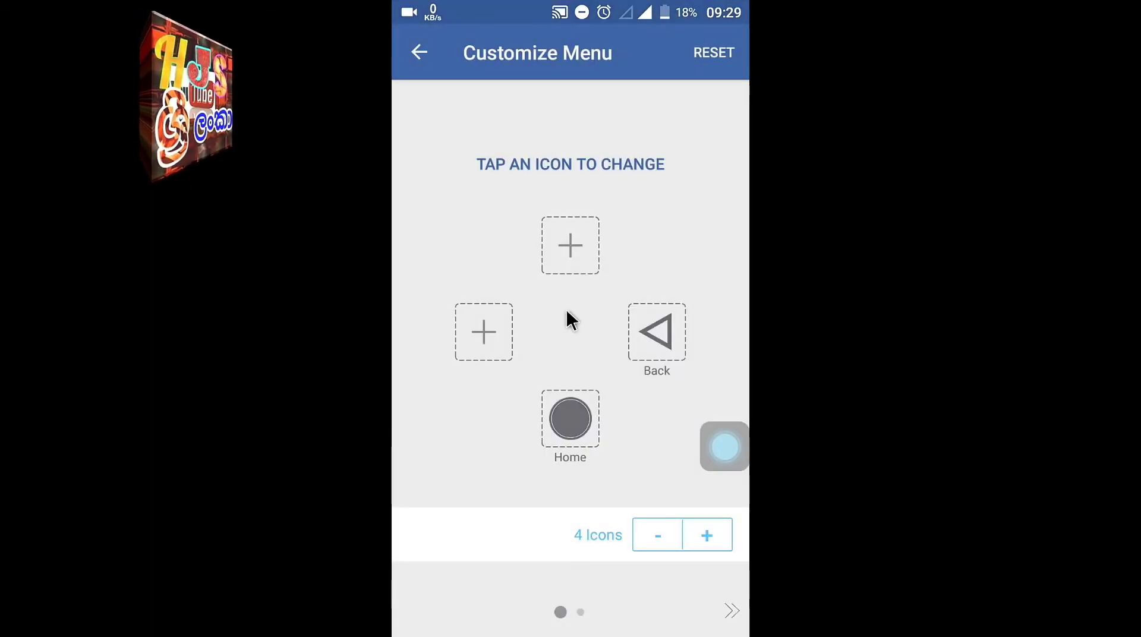
# Step: Assign Recent App to the left slot and Device to the top slot
pyautogui.click(485, 331)
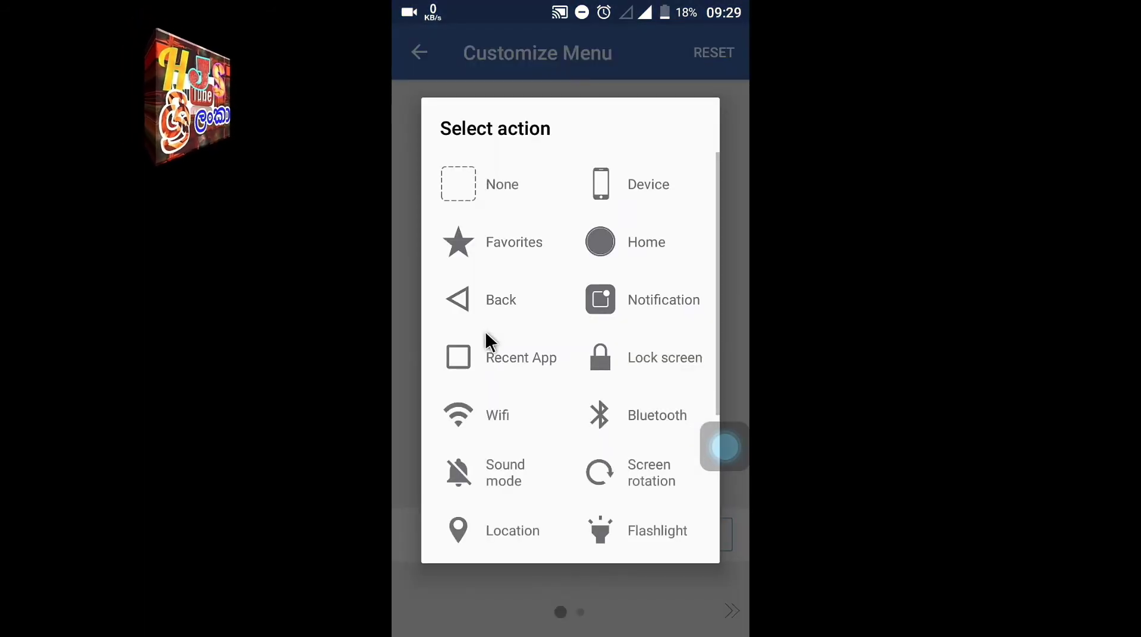
pyautogui.moveTo(489, 343); pyautogui.dragTo(476, 265)
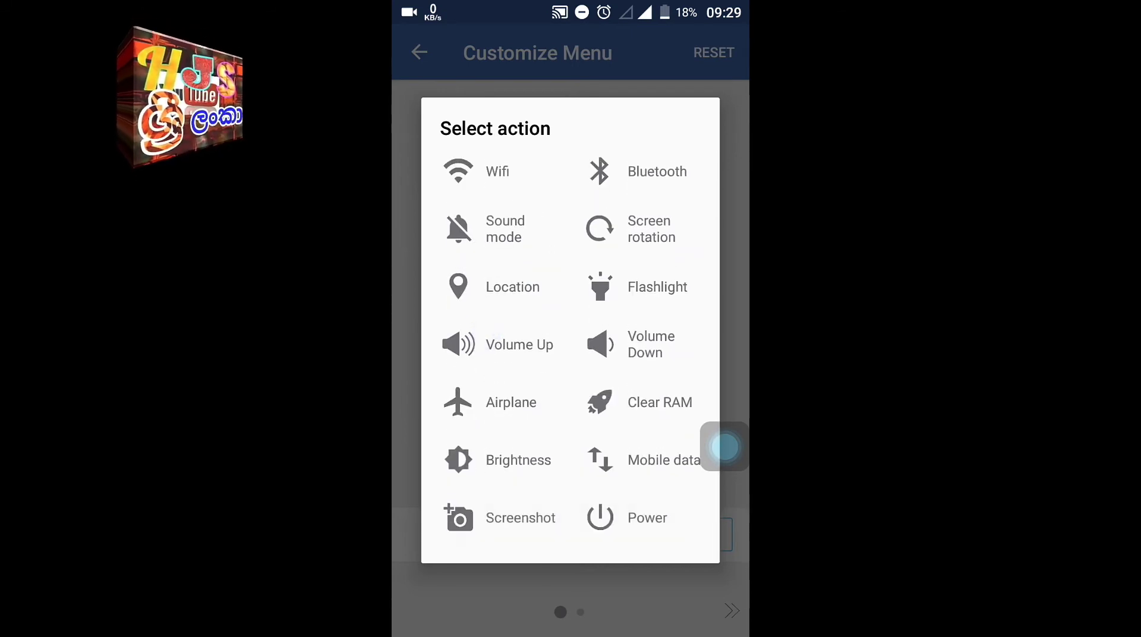
pyautogui.moveTo(493, 260); pyautogui.dragTo(492, 415)
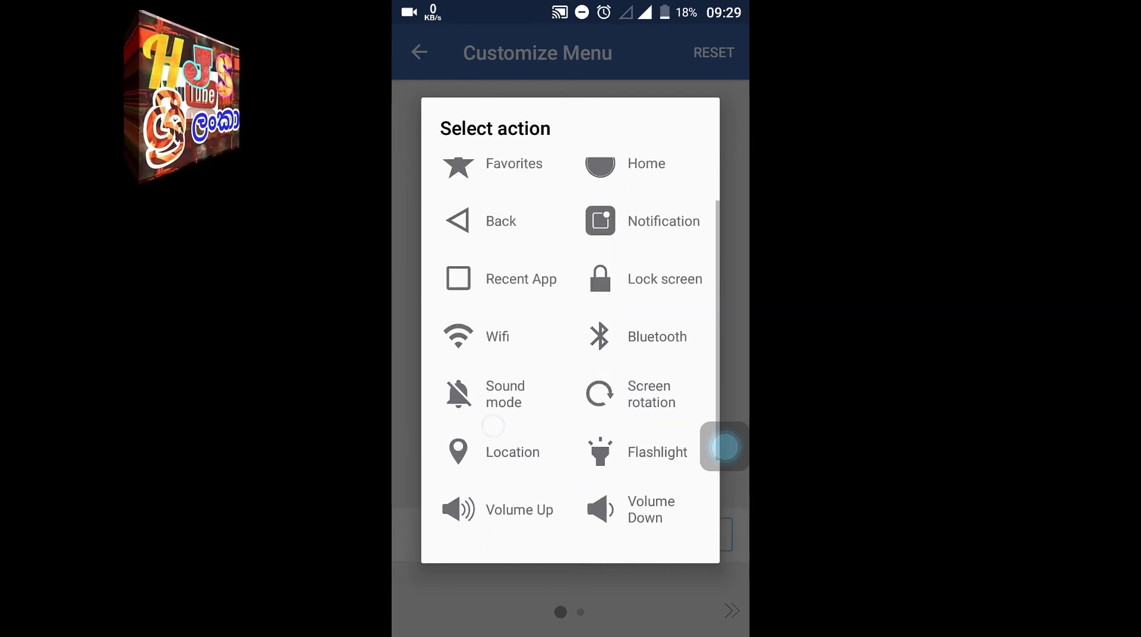
pyautogui.click(520, 280)
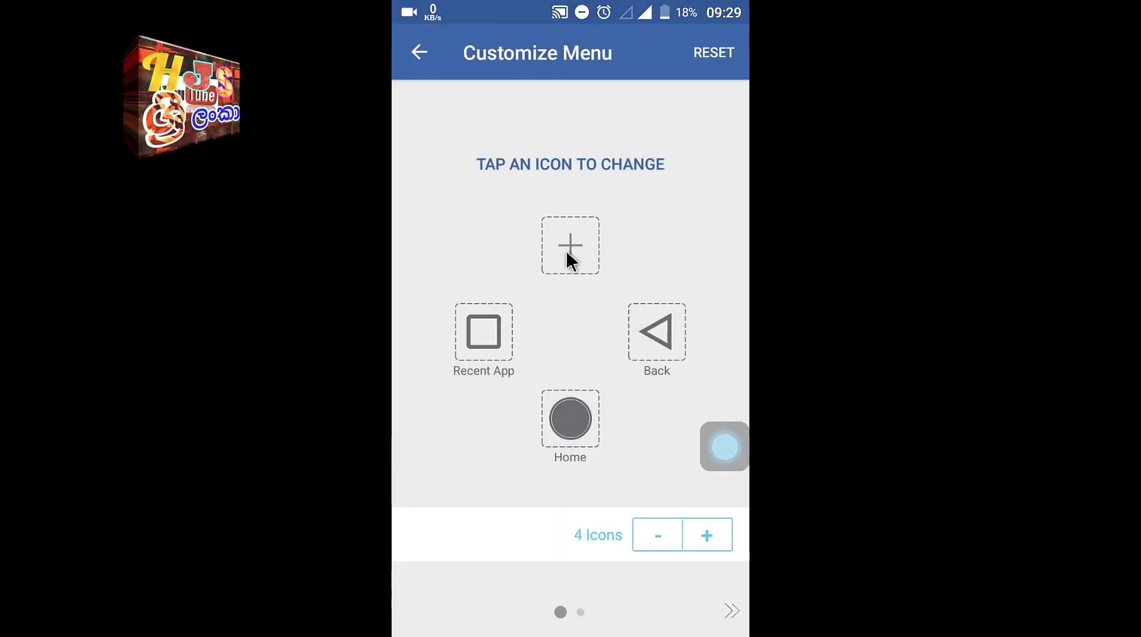
pyautogui.click(566, 251)
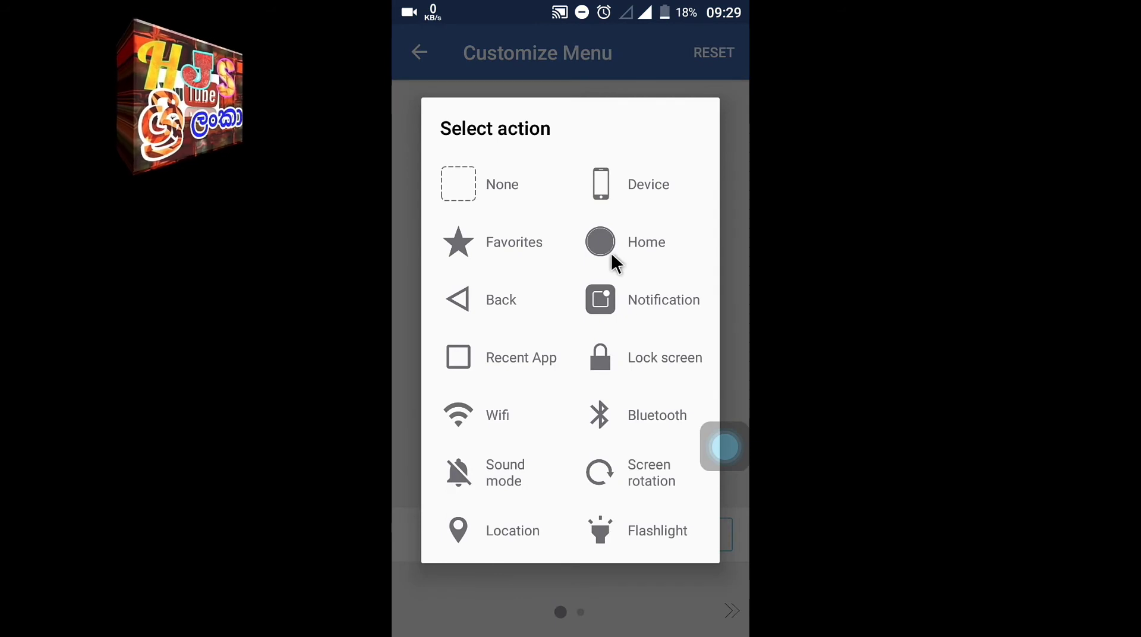
pyautogui.click(637, 190)
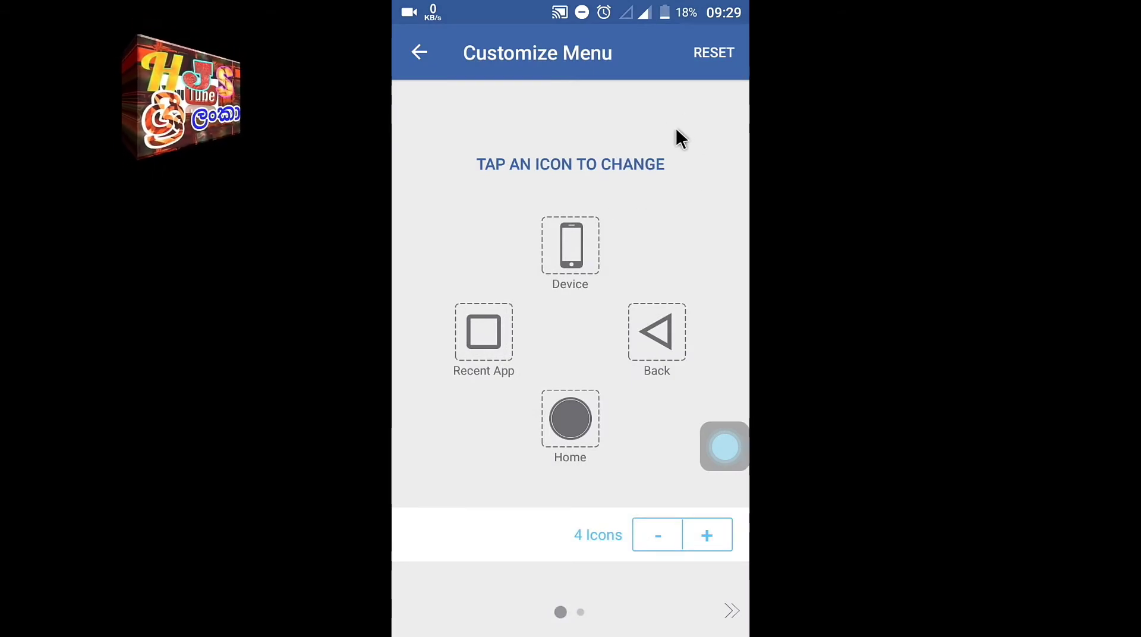
pyautogui.moveTo(692, 263); pyautogui.dragTo(510, 242)
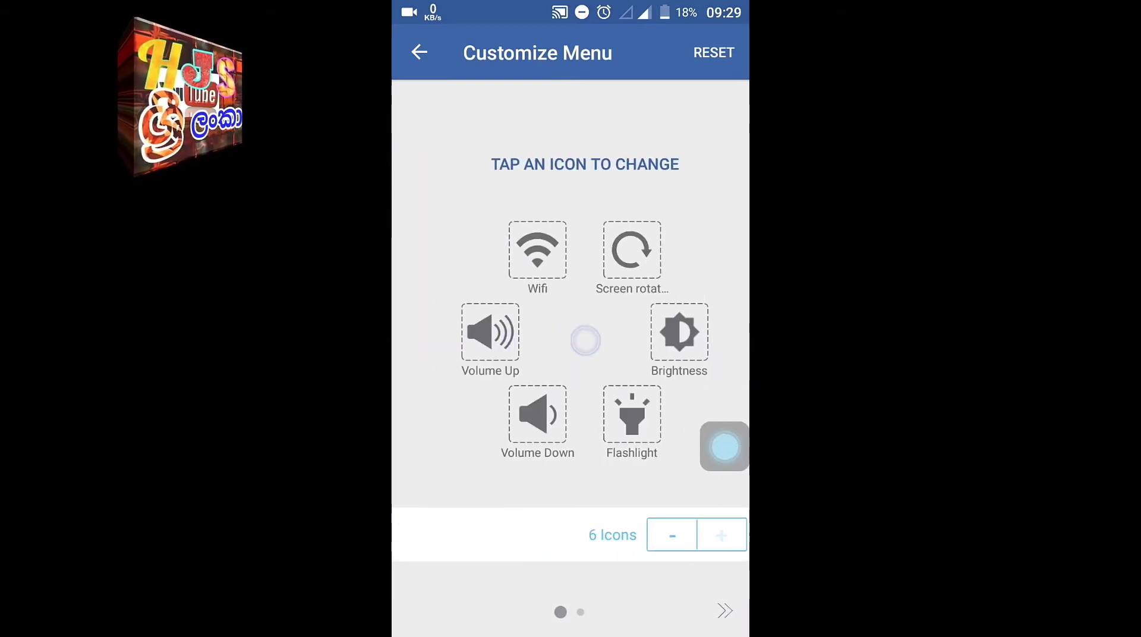
pyautogui.rightClick(585, 338)
pyautogui.rightClick(585, 338)
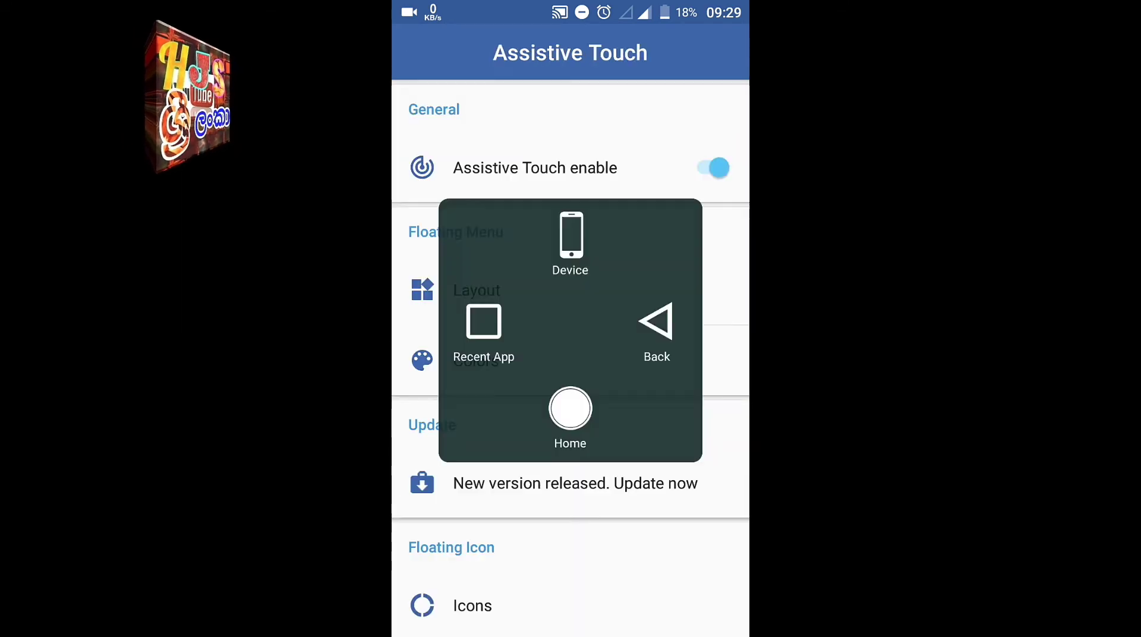
pyautogui.click(630, 324)
pyautogui.moveTo(737, 154); pyautogui.dragTo(739, 452)
pyautogui.click(695, 268)
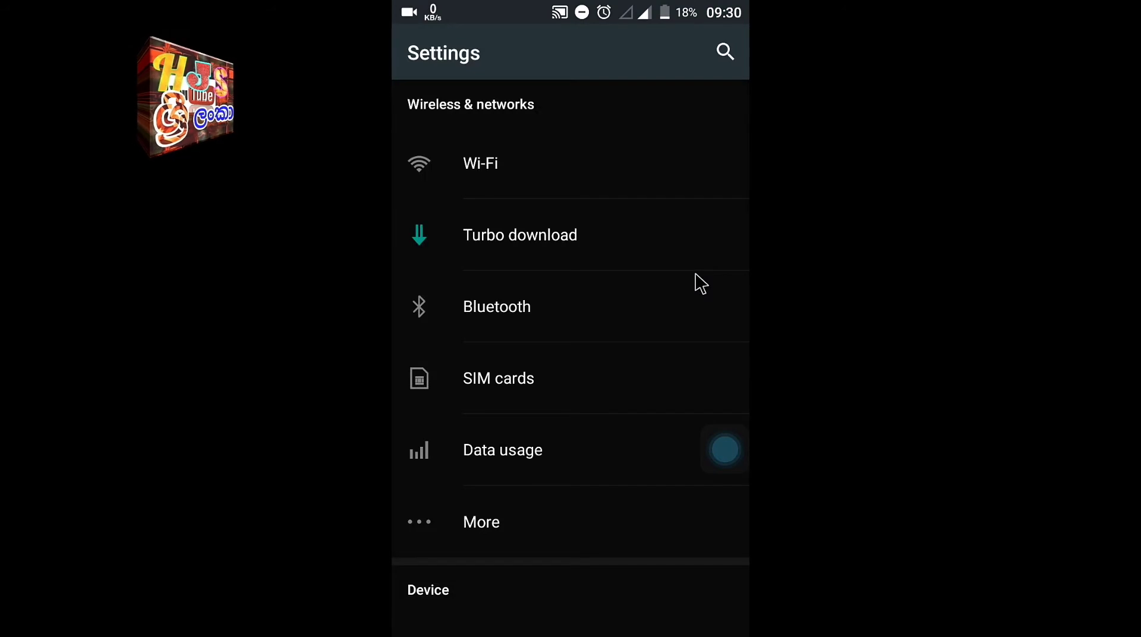
pyautogui.click(517, 523)
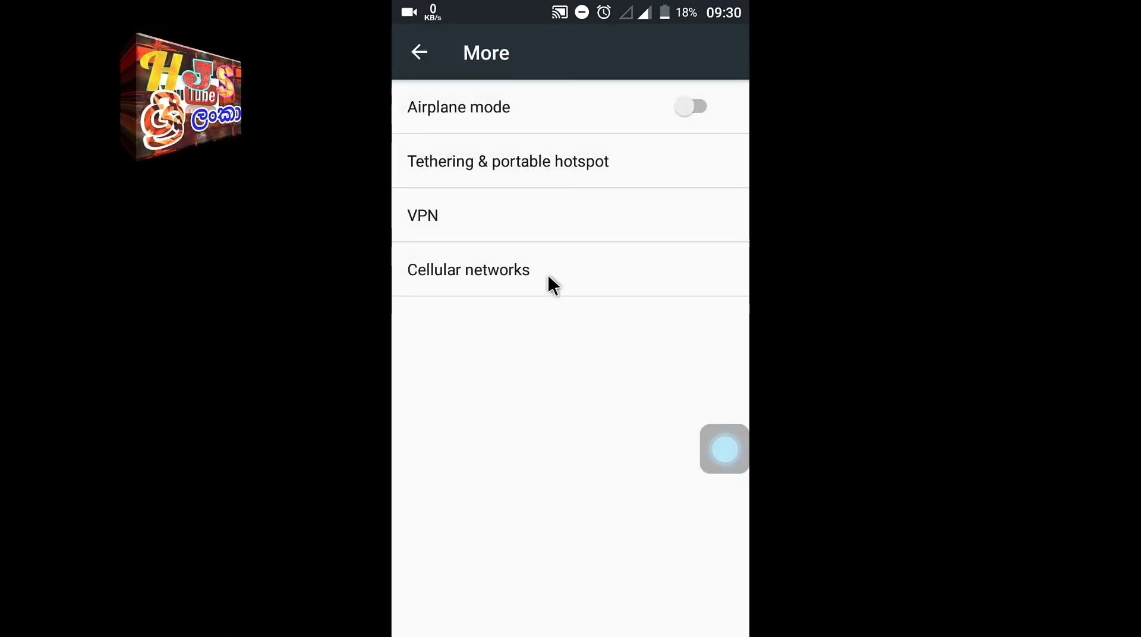
pyautogui.click(548, 265)
pyautogui.click(413, 53)
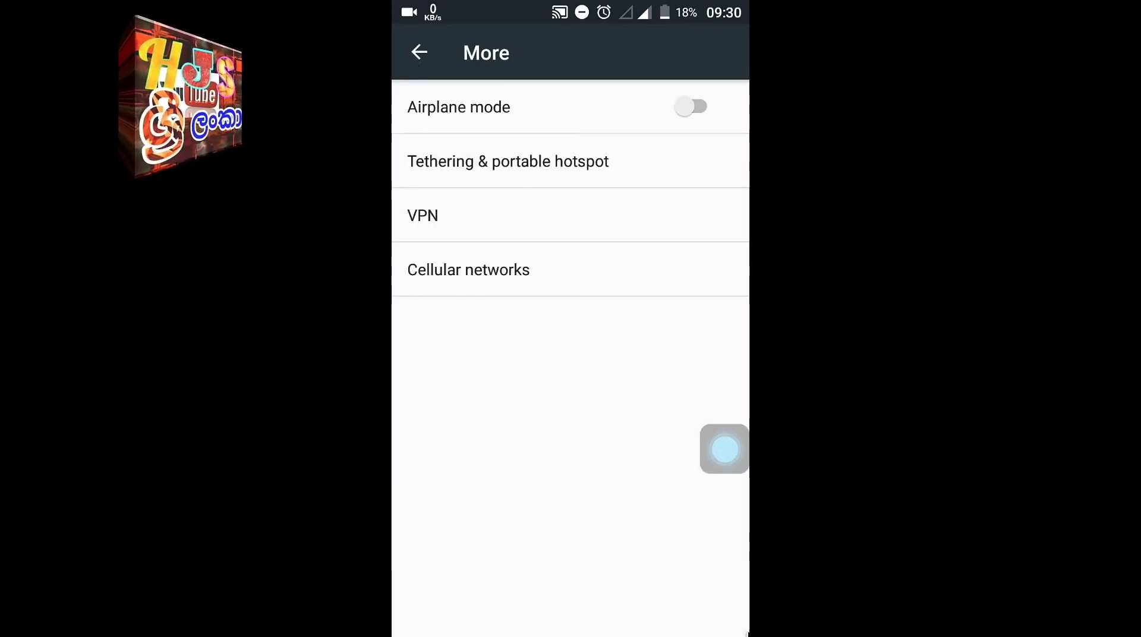
pyautogui.click(589, 264)
pyautogui.click(723, 447)
pyautogui.click(665, 339)
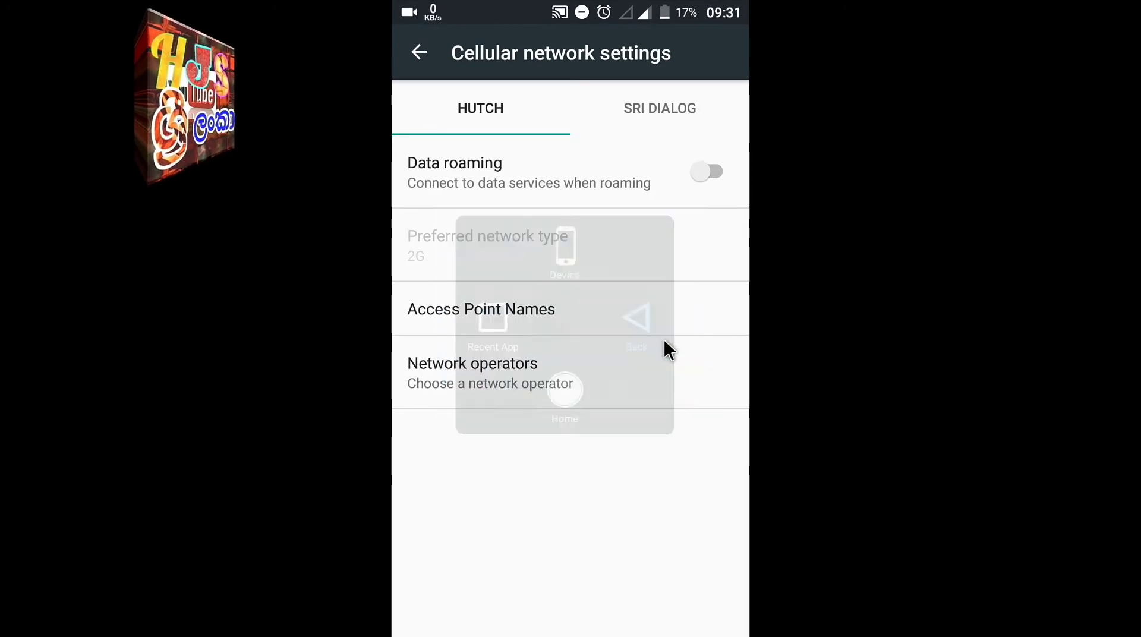
pyautogui.click(725, 447)
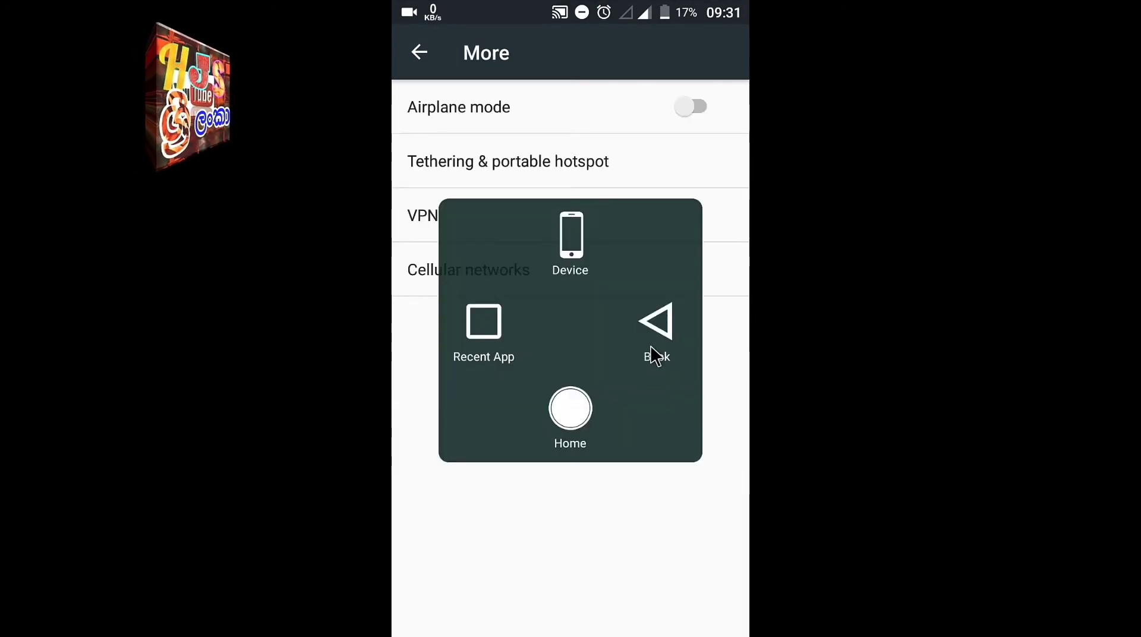
pyautogui.click(671, 300)
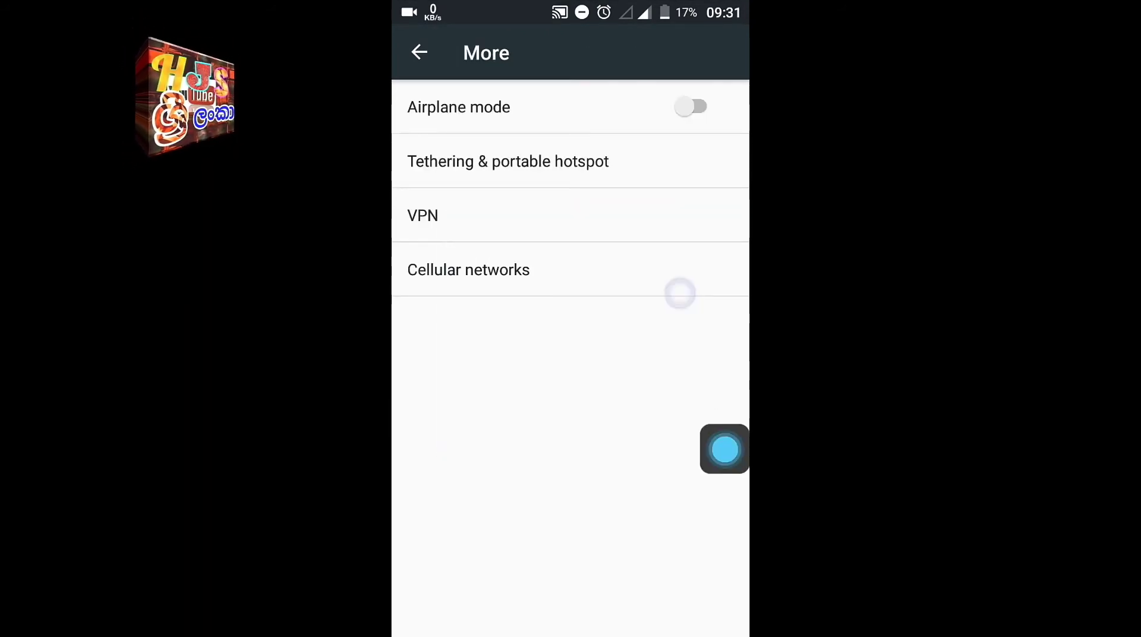
pyautogui.click(723, 449)
pyautogui.click(660, 324)
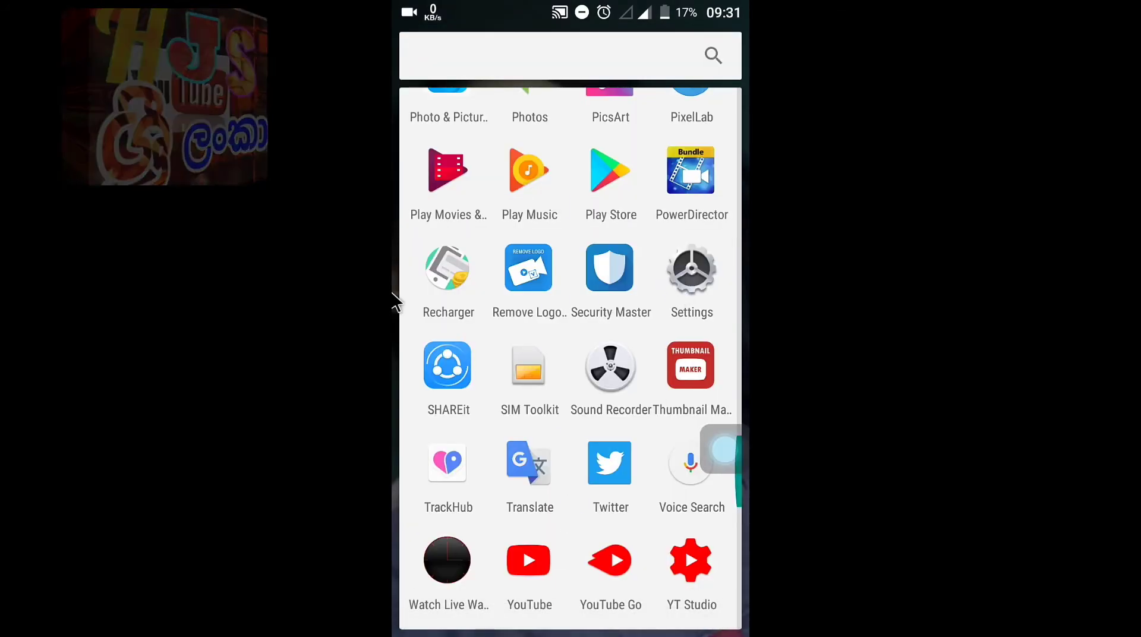
# Step: Launch AdSense and leave it using the floating menu's Back action
pyautogui.scroll(10, 549, 291)
pyautogui.scroll(-2, 548, 292)
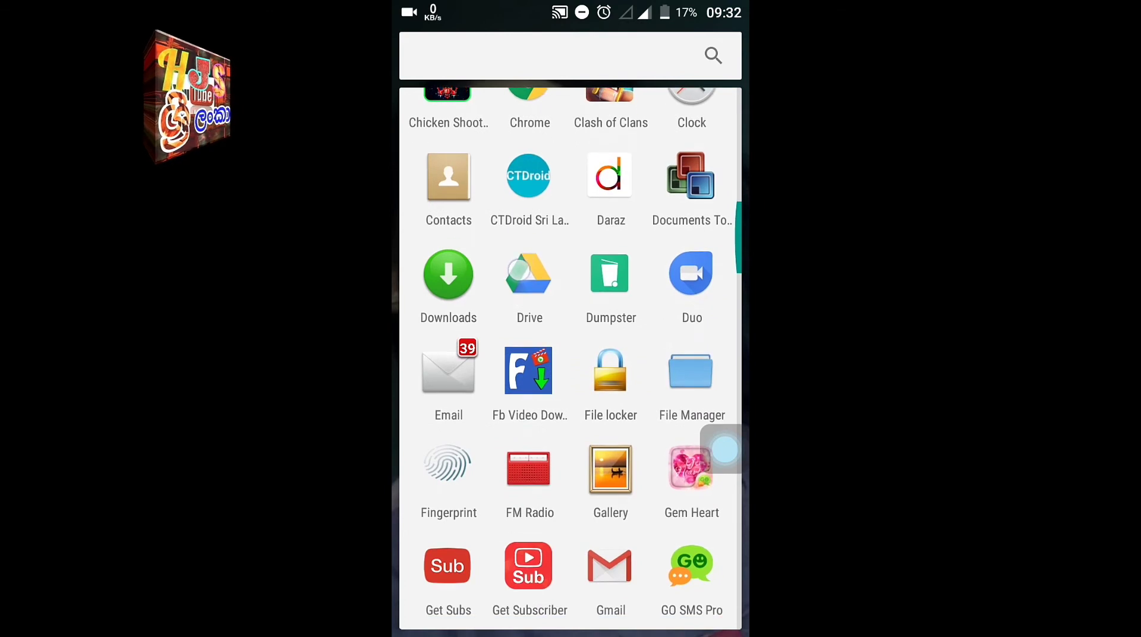
pyautogui.scroll(3, 499, 469)
pyautogui.click(449, 133)
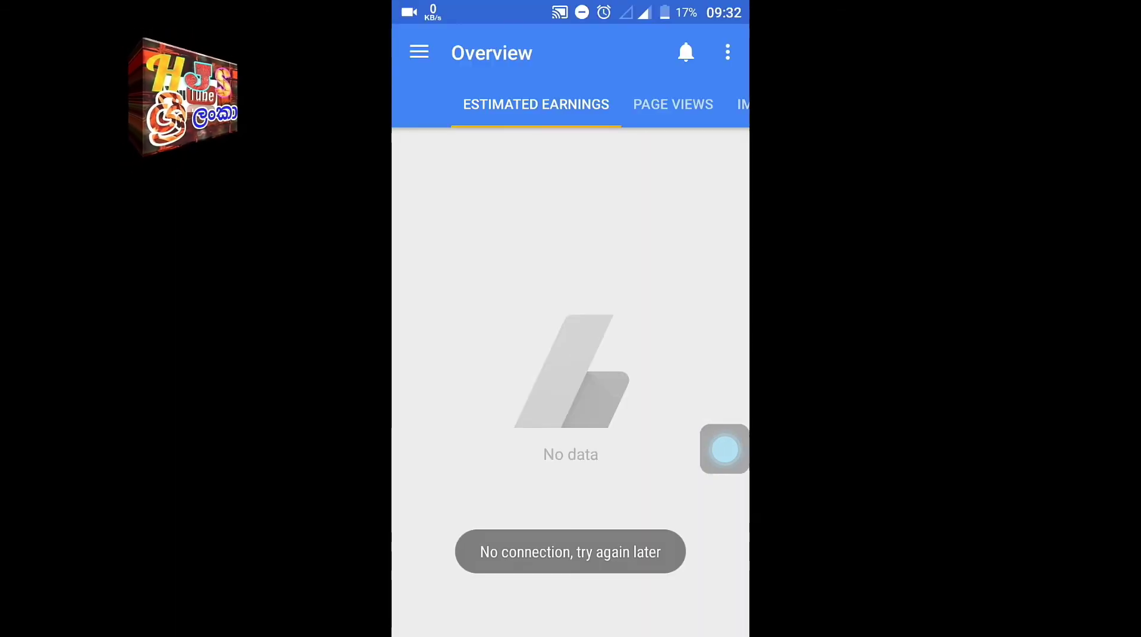
pyautogui.click(724, 450)
pyautogui.click(658, 318)
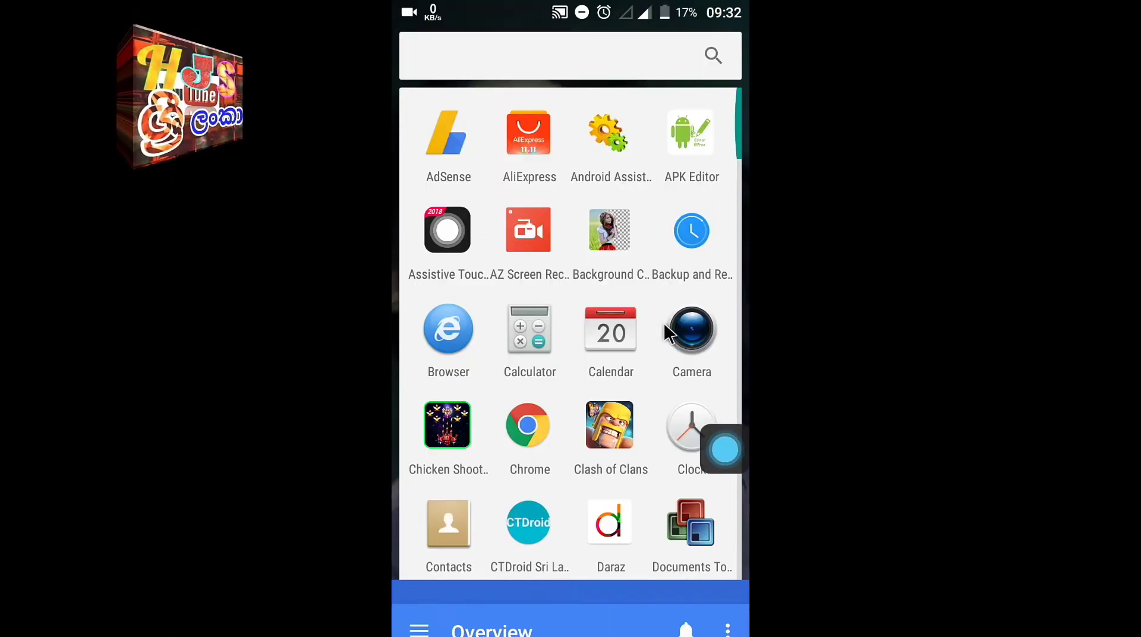
# Step: Launch AliExpress, exit via the floating menu's Home, then show recently used apps
pyautogui.click(528, 132)
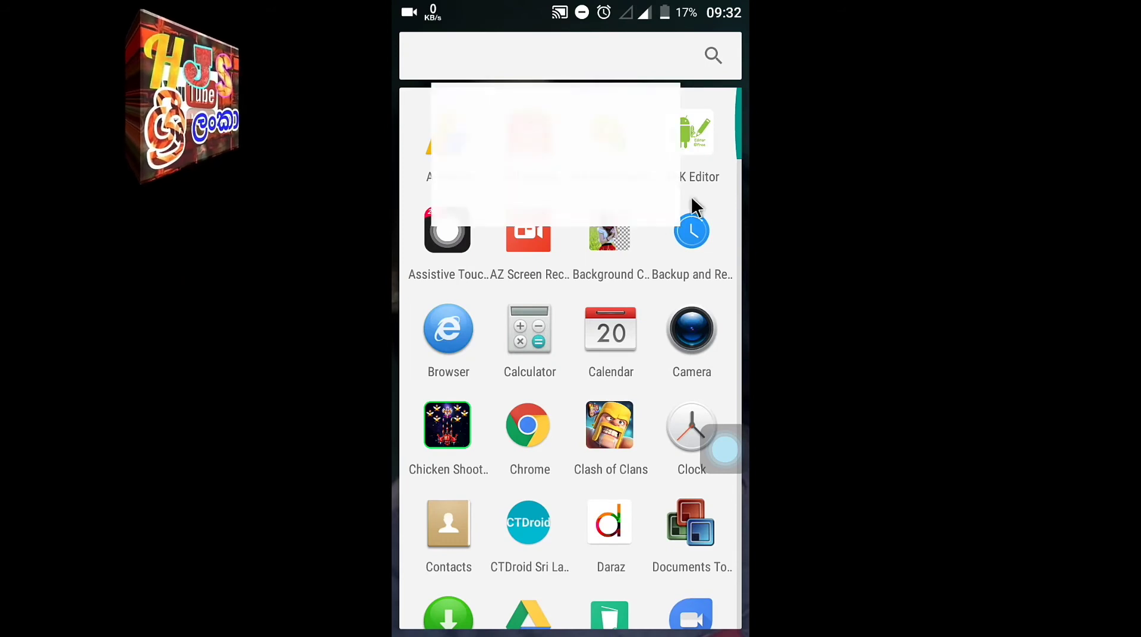
pyautogui.click(720, 447)
pyautogui.click(583, 410)
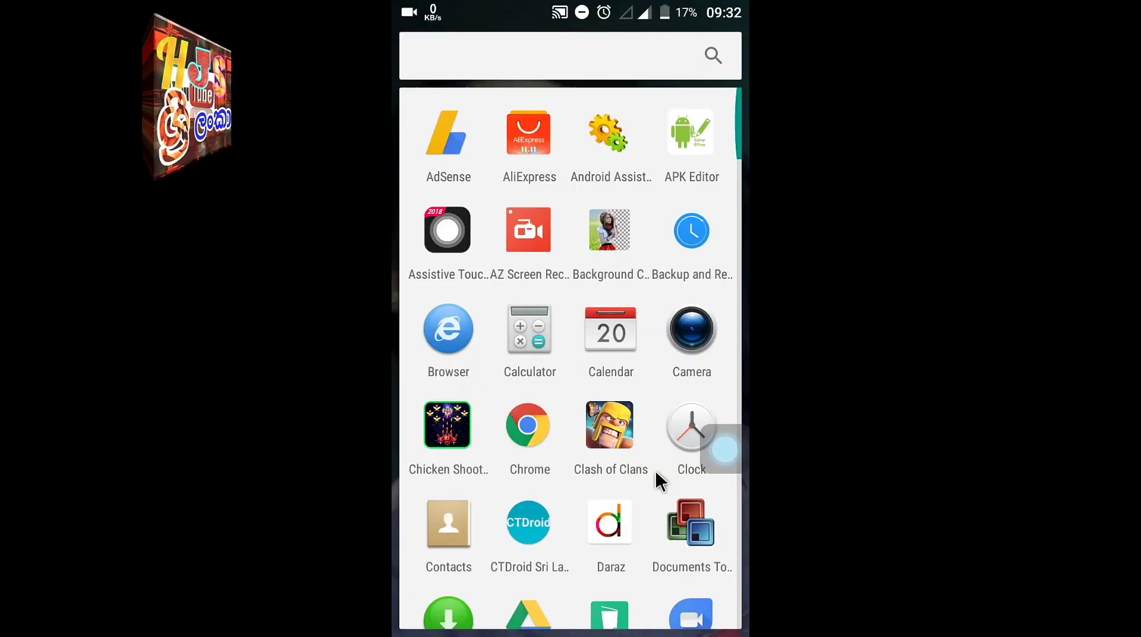
pyautogui.click(725, 449)
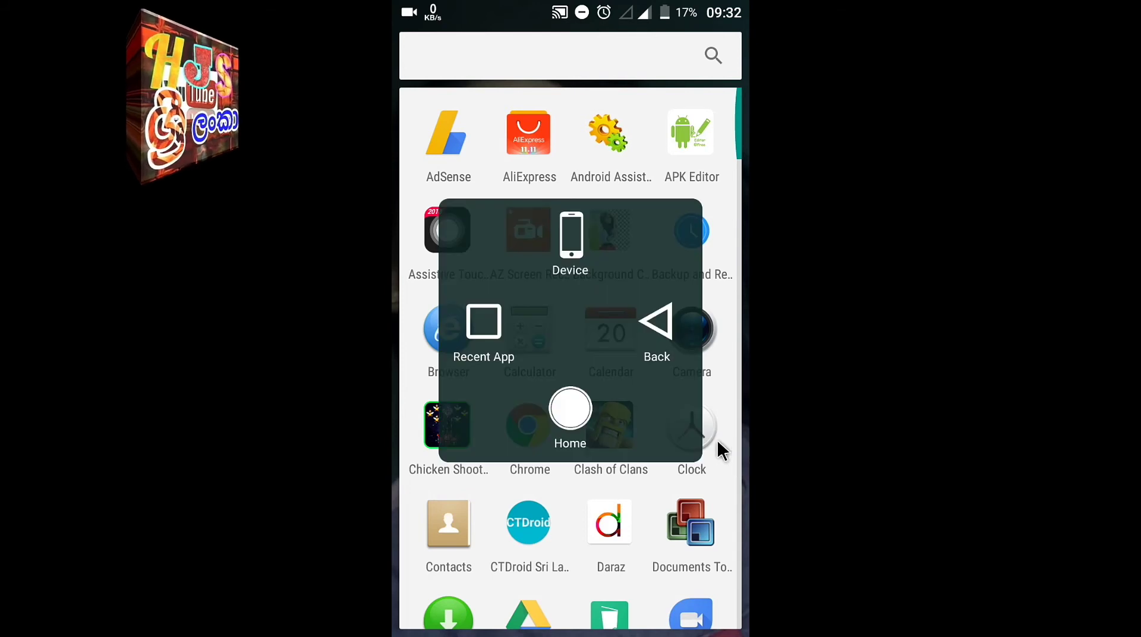
pyautogui.click(479, 336)
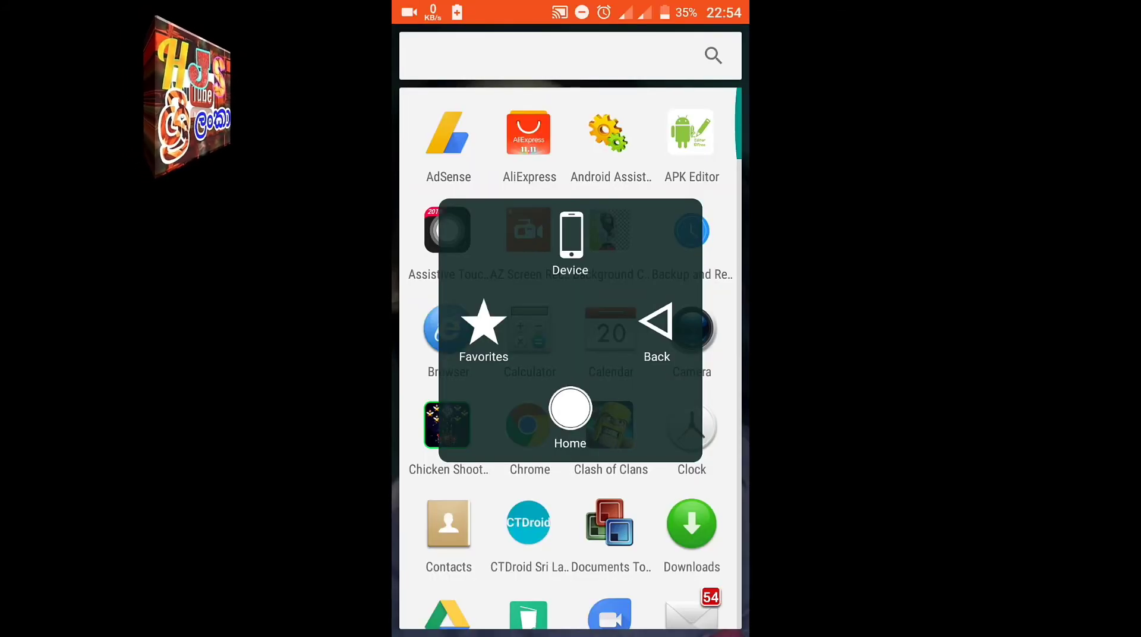
pyautogui.click(483, 323)
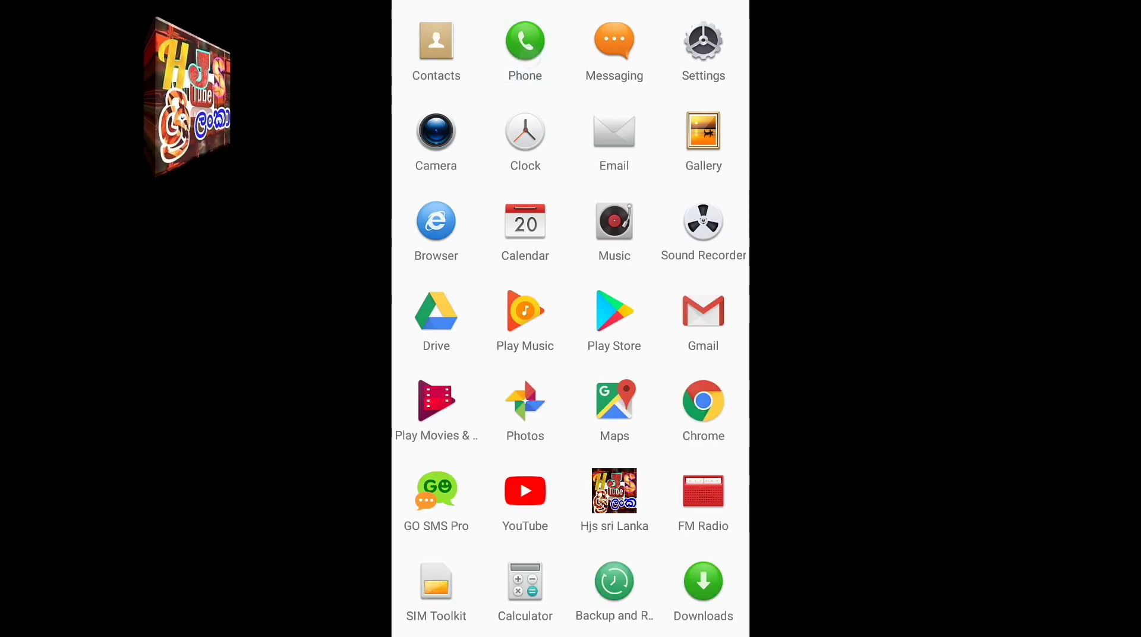
# Step: Assign YT Studio, Gallery and imo to the three empty favorites panel slots
pyautogui.click(657, 331)
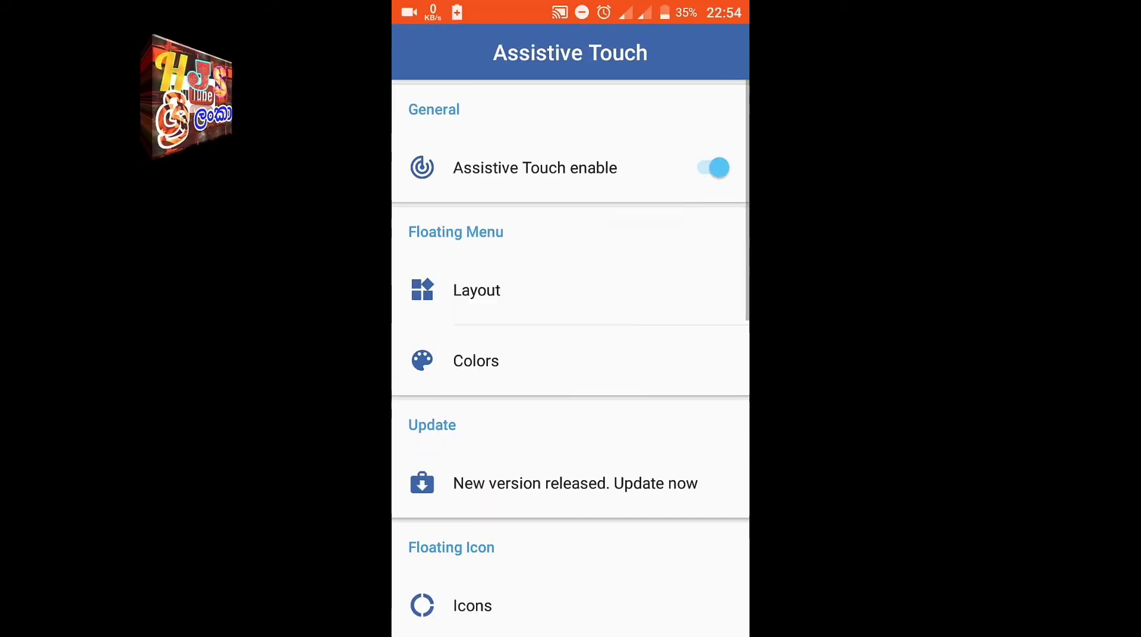
pyautogui.click(605, 53)
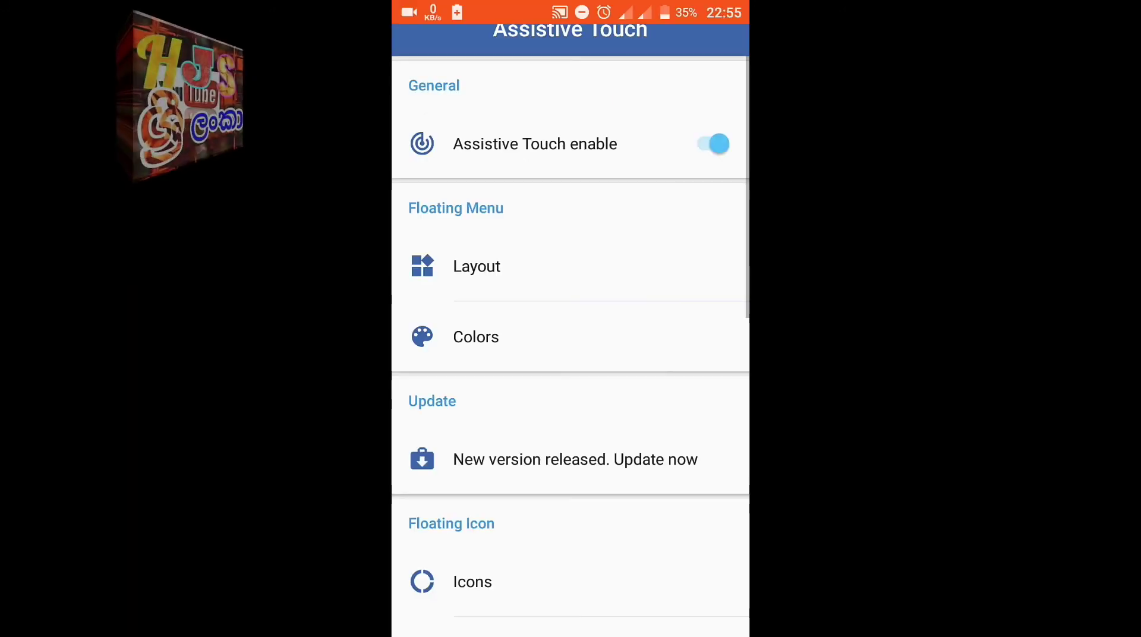
pyautogui.click(484, 418)
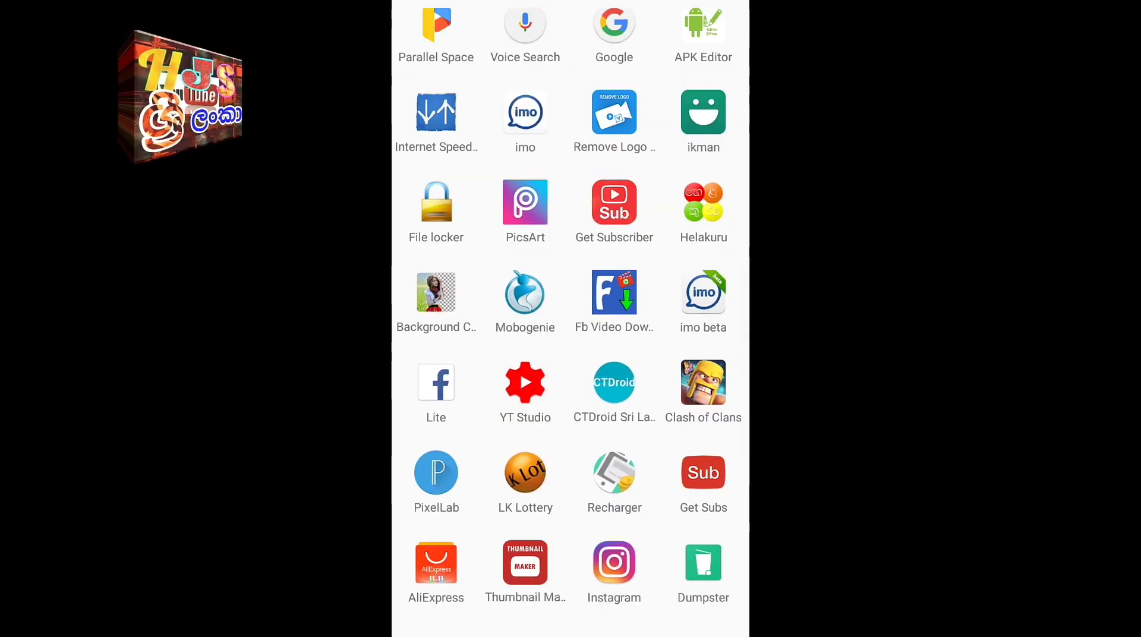
pyautogui.click(525, 387)
pyautogui.click(656, 417)
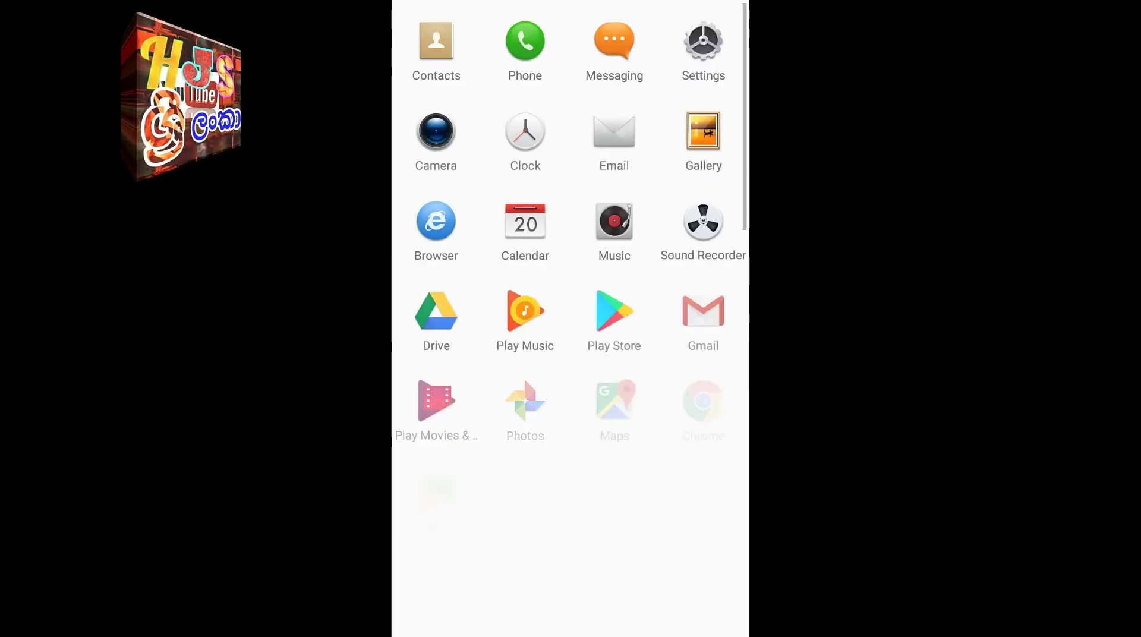
pyautogui.click(703, 136)
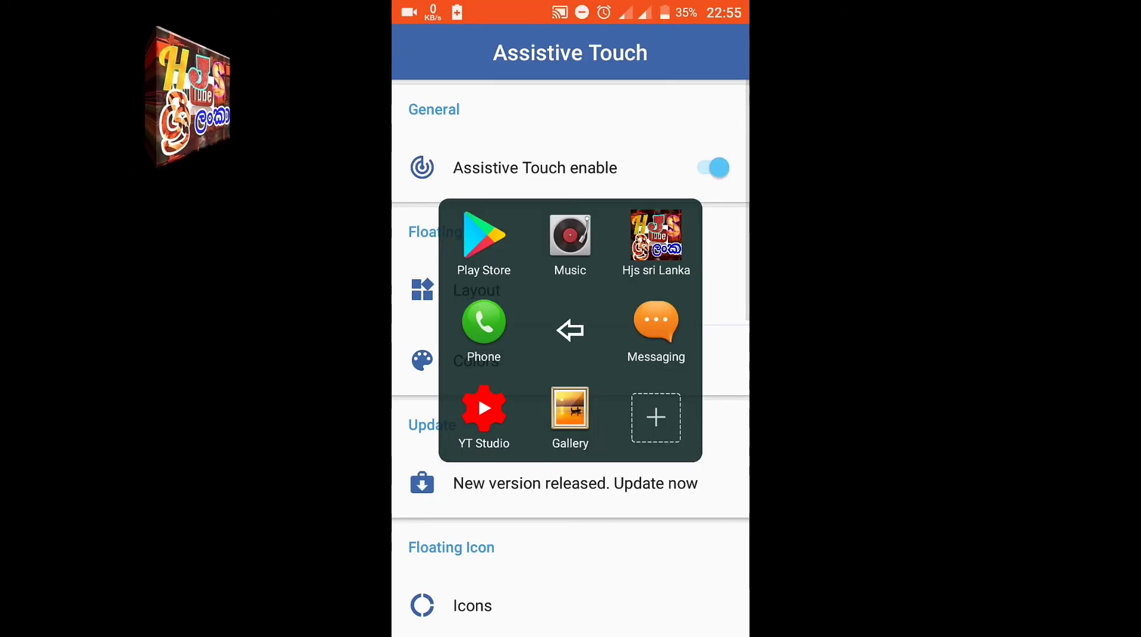
pyautogui.click(656, 417)
pyautogui.scroll(5, 570, 321)
pyautogui.scroll(5, 571, 321)
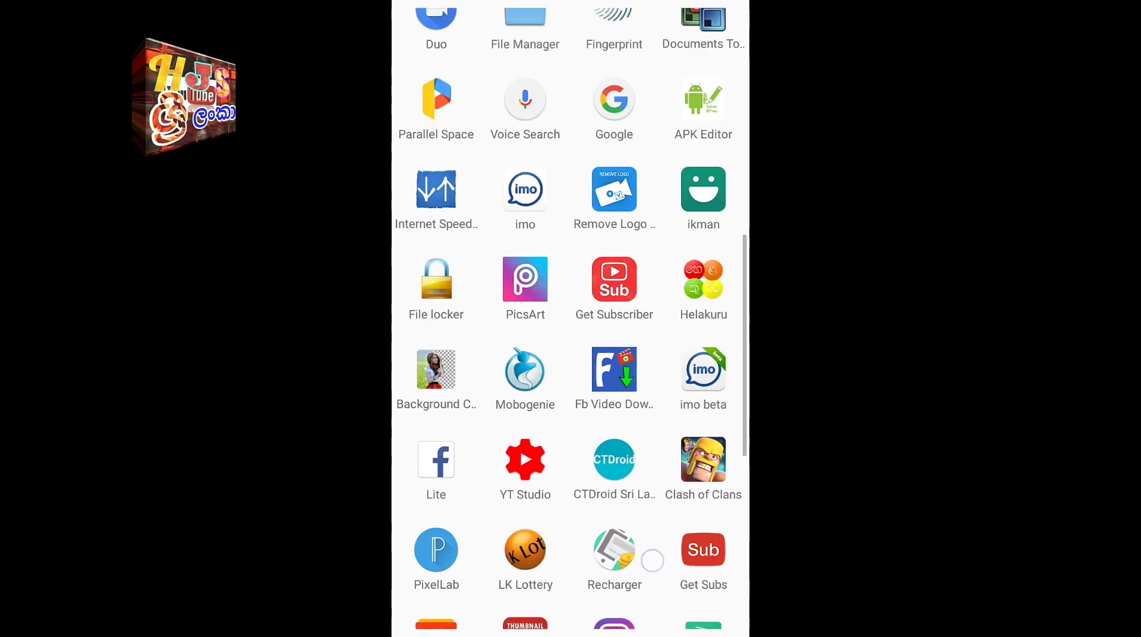
pyautogui.click(525, 275)
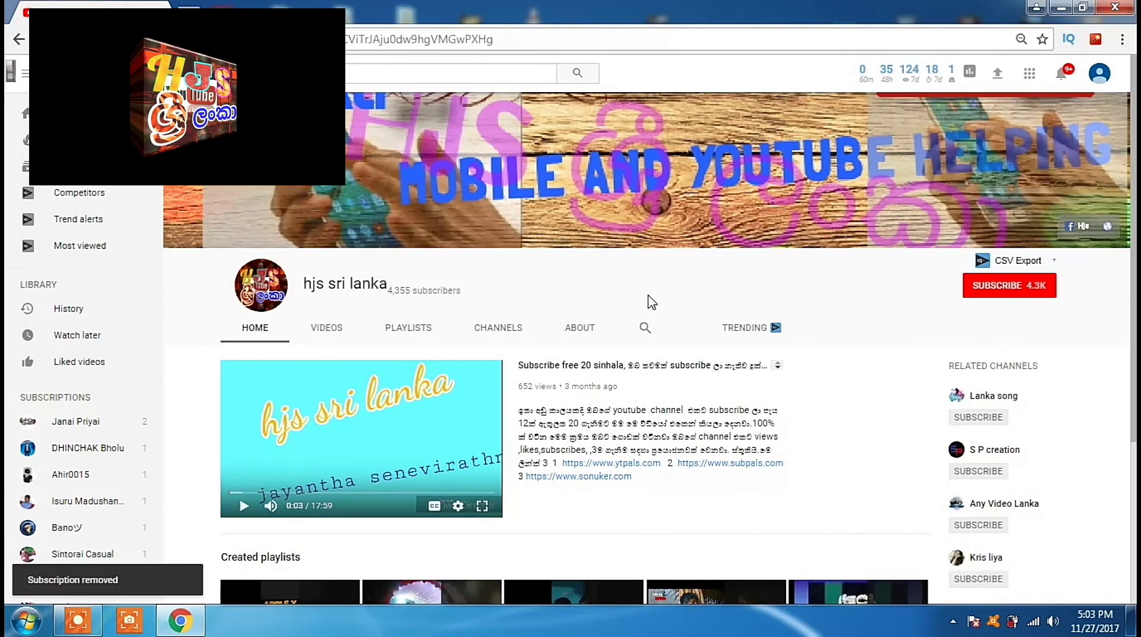
# Step: Subscribe to hjs sri lanka, turn on its notification bell, and browse its Videos tab
pyautogui.click(1020, 292)
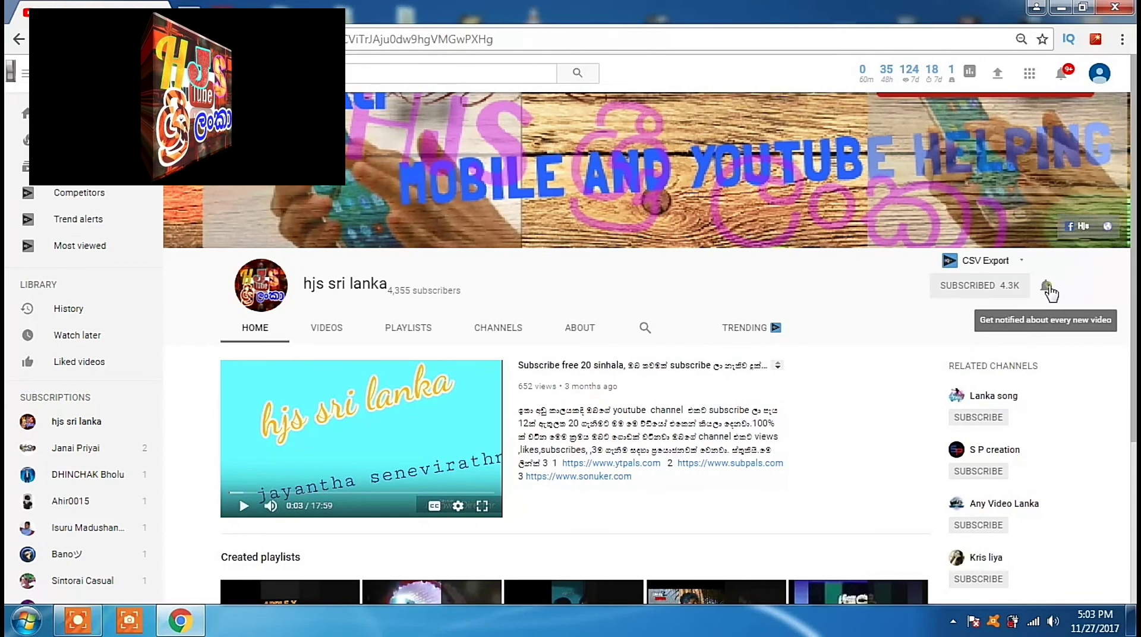
pyautogui.click(1048, 287)
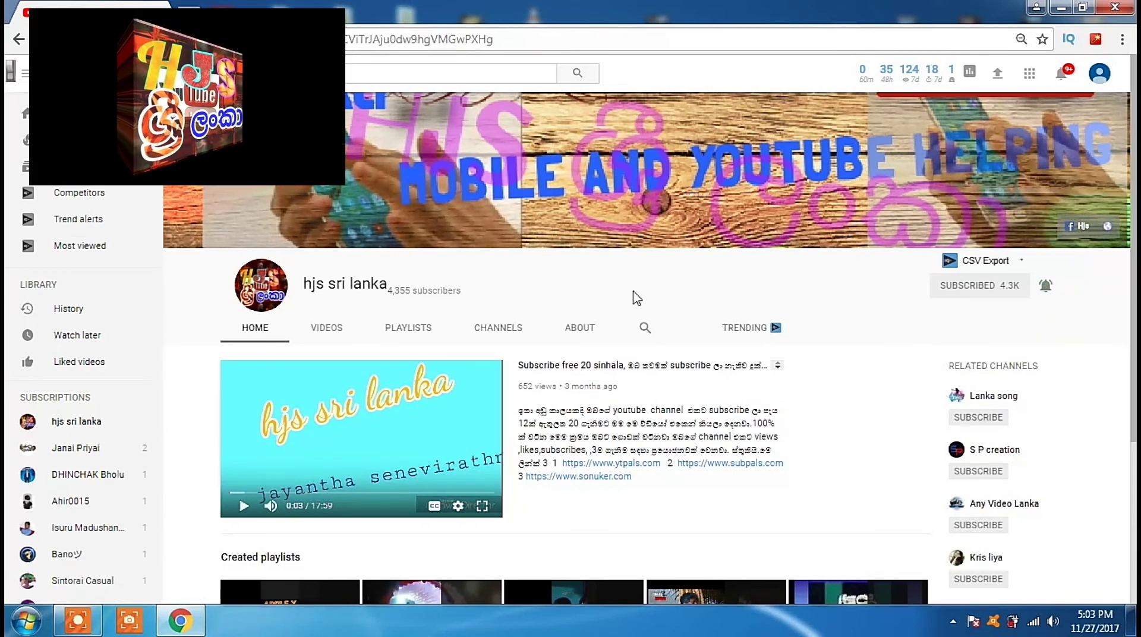
pyautogui.click(426, 336)
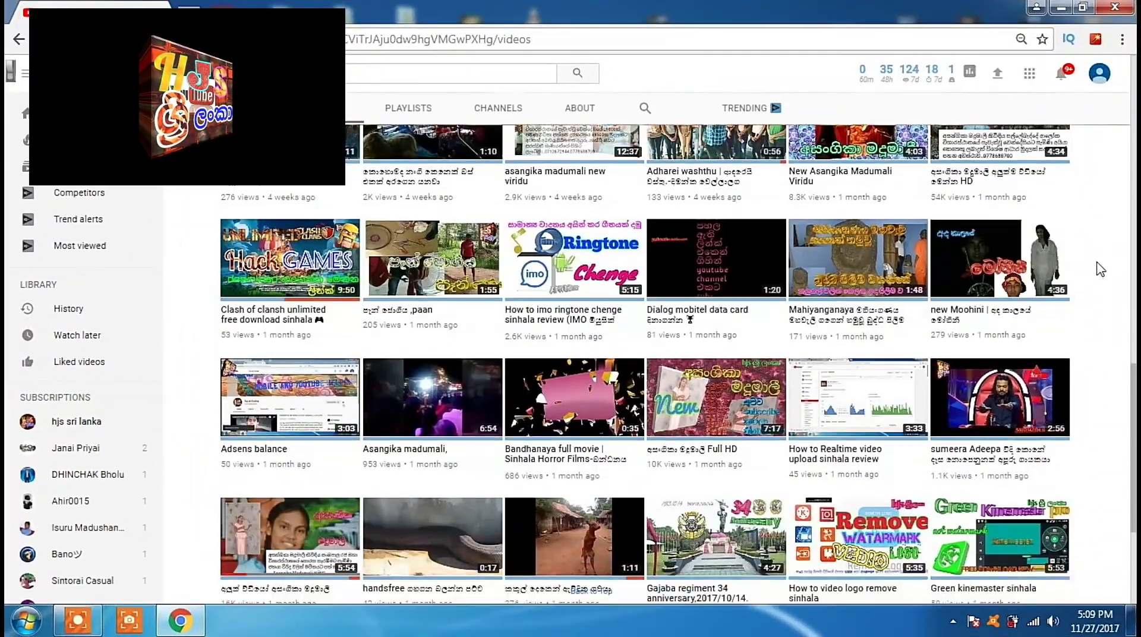
pyautogui.scroll(-15, 1101, 262)
pyautogui.scroll(4, 1101, 269)
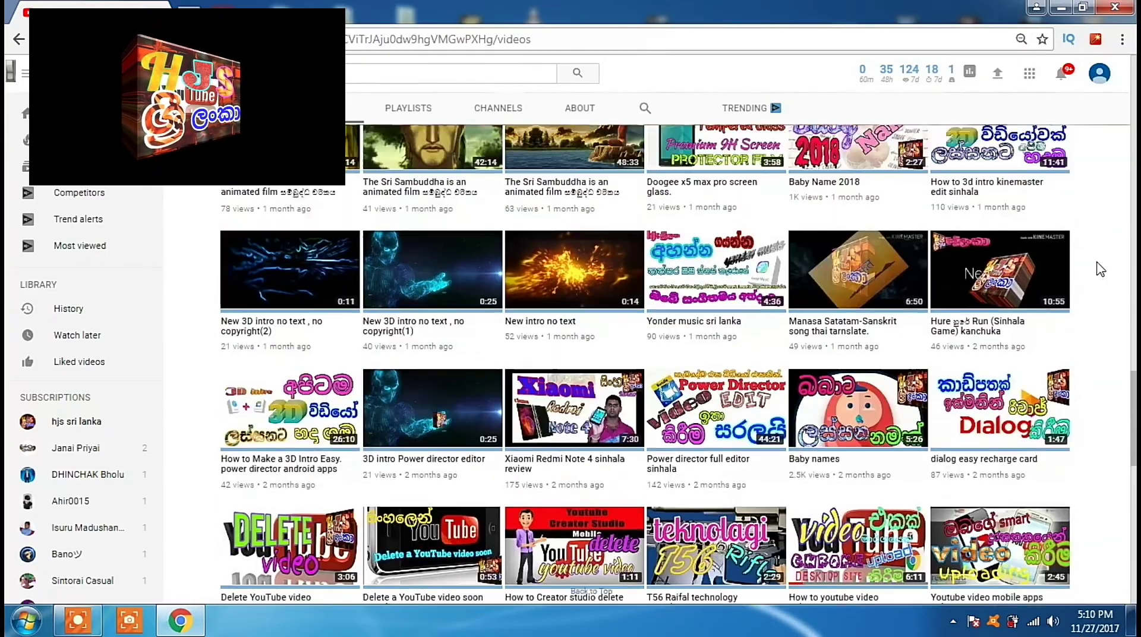